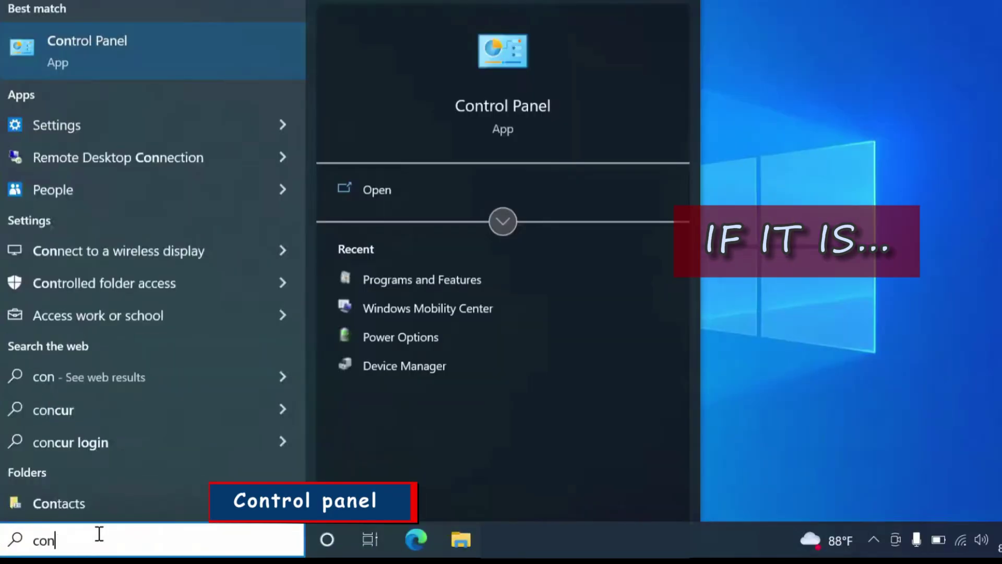
- Uninstall Microsoft Office Professional Plus 2016 from Control Panel's Programs and Features
type("trol")
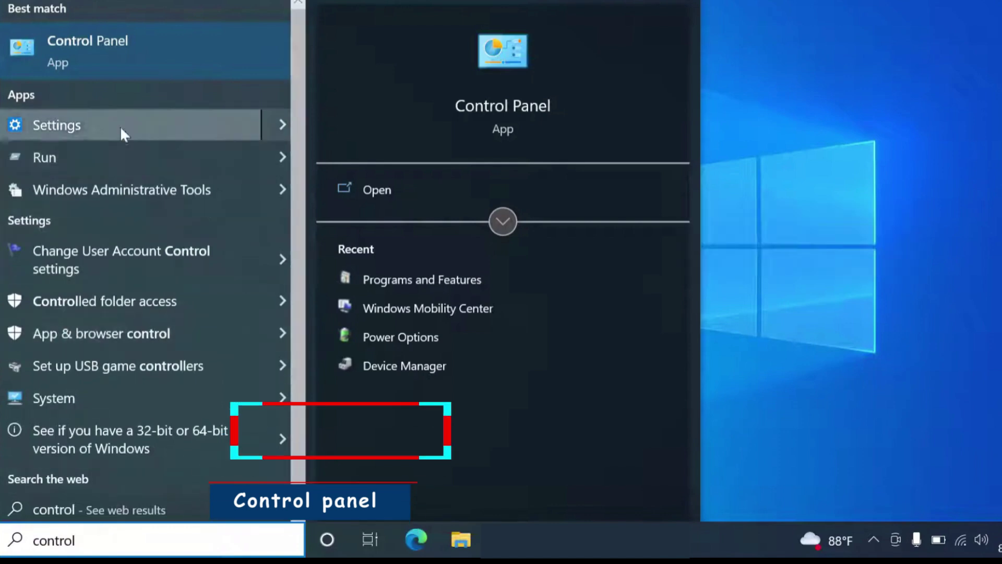
left_click(476, 107)
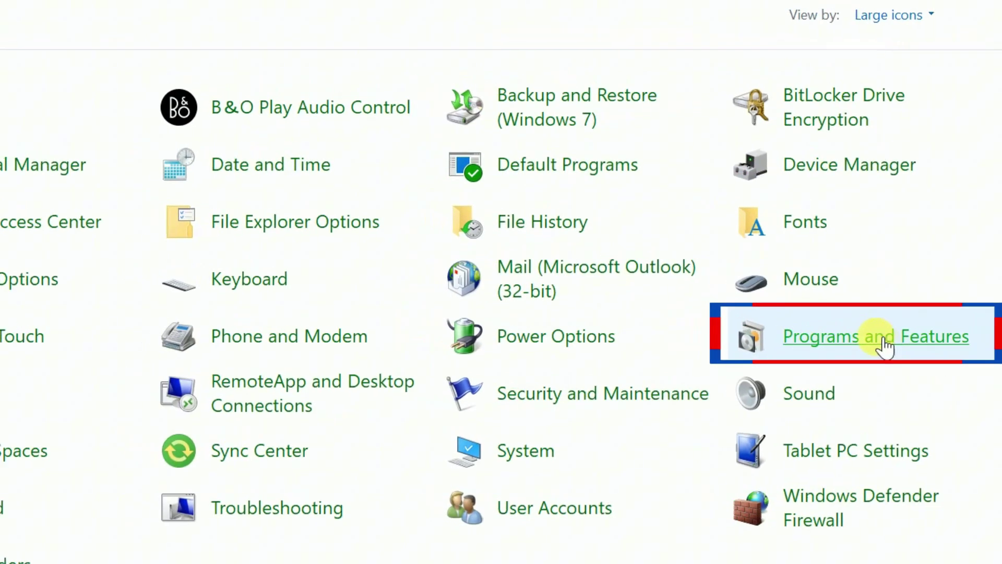
left_click(860, 331)
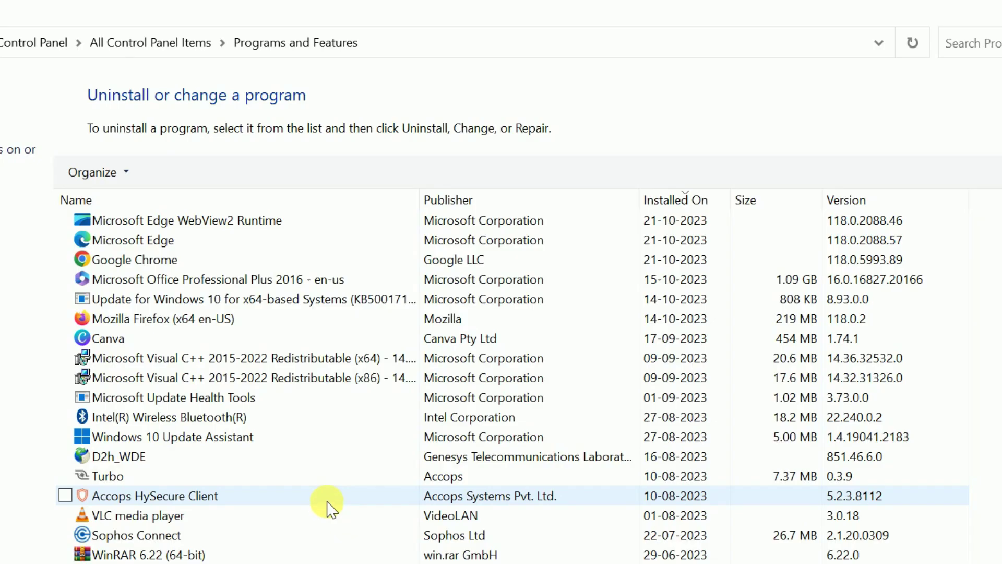
scroll(328, 504, "down", 4)
scroll(328, 504, "up", 4)
scroll(227, 373, "down", 1)
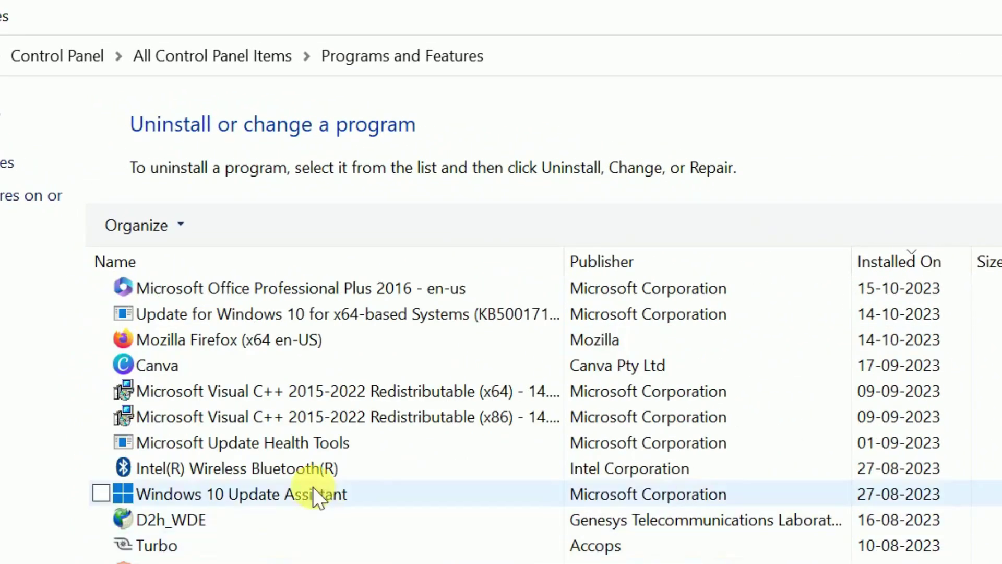
scroll(314, 486, "up", 3)
left_click(310, 369)
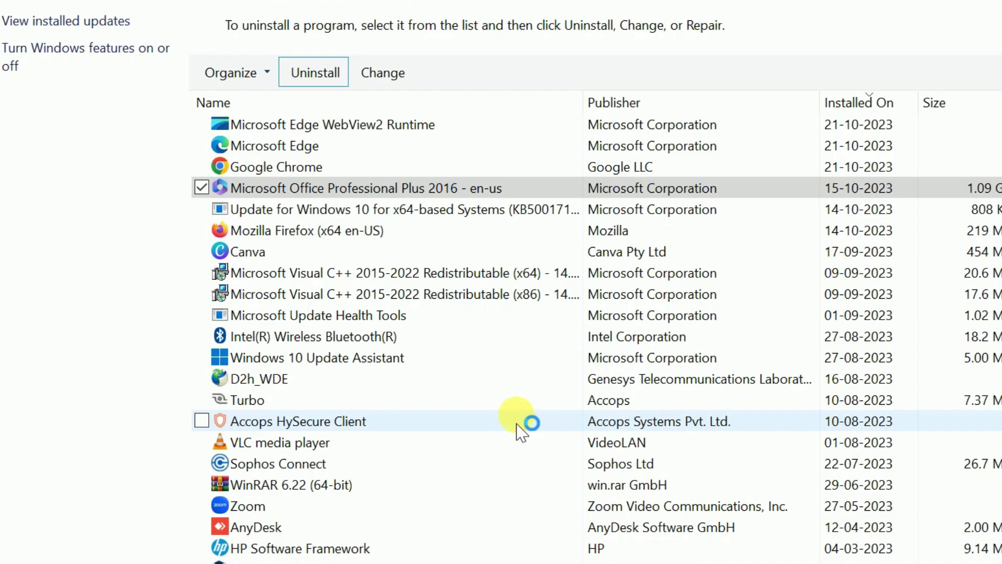
left_click(767, 381)
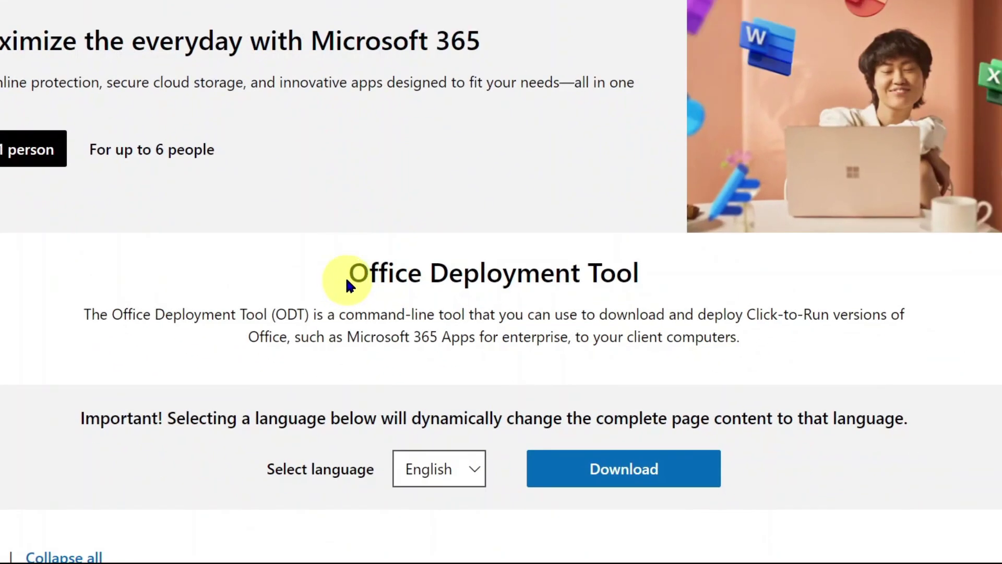
- Download the Office Deployment Tool installer and save it to Downloads
left_click_drag(637, 561, 1001, 553)
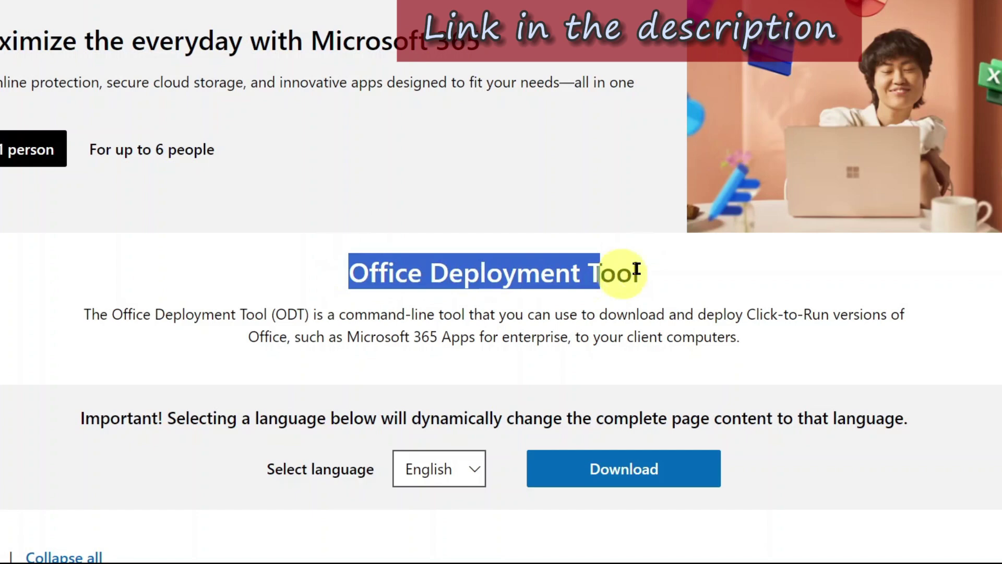
scroll(665, 273, "down", 3)
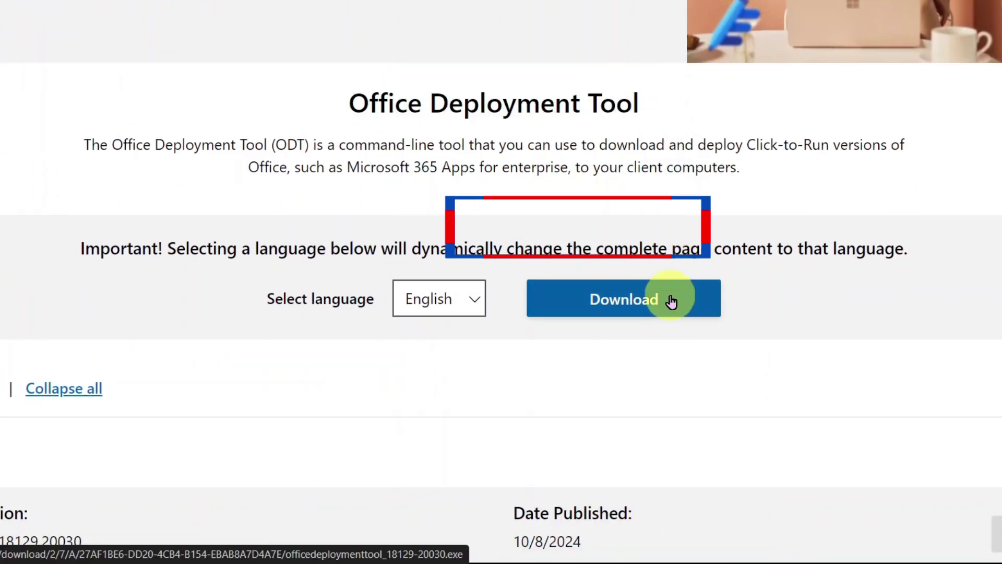
left_click(671, 301)
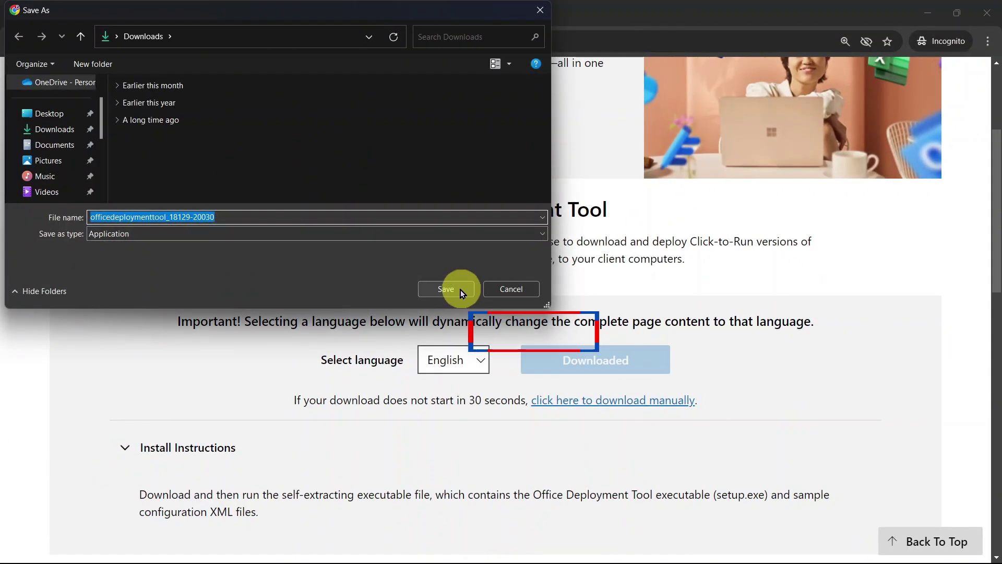
left_click(462, 292)
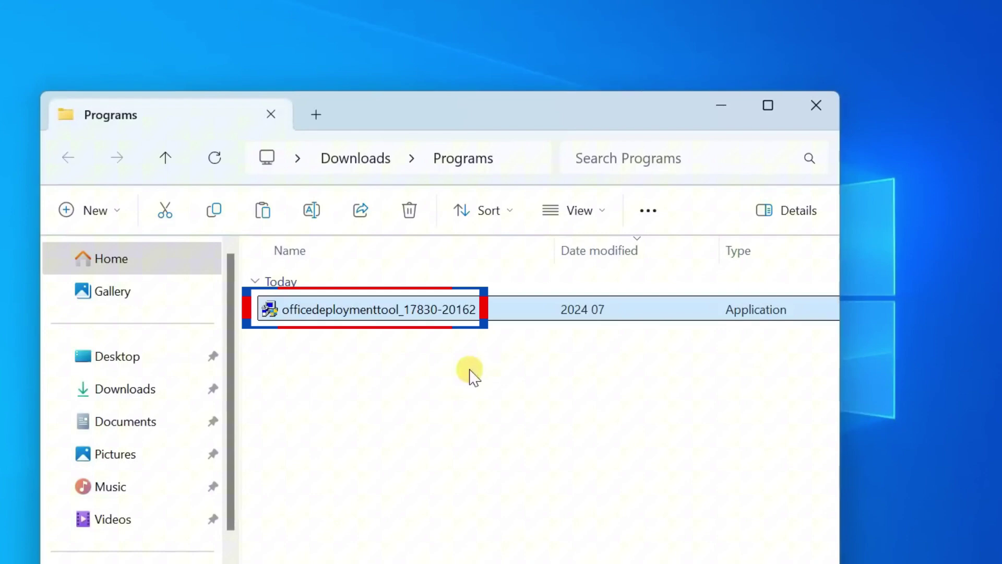
- Copy the officedeploymenttool file and create a new folder 'Office 2024' on Local Disk (C:)
right_click(393, 315)
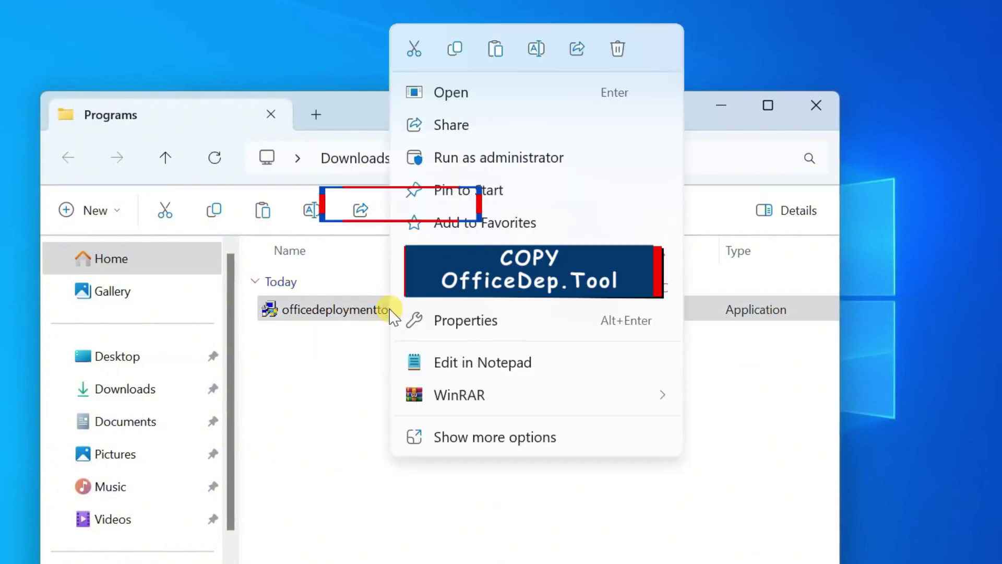
left_click(454, 48)
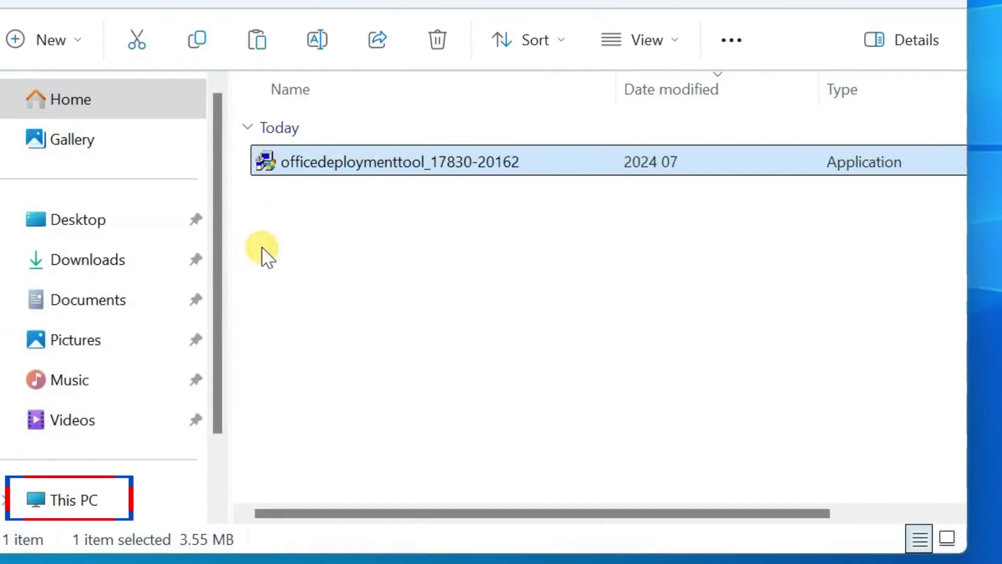
left_click_drag(218, 265, 221, 369)
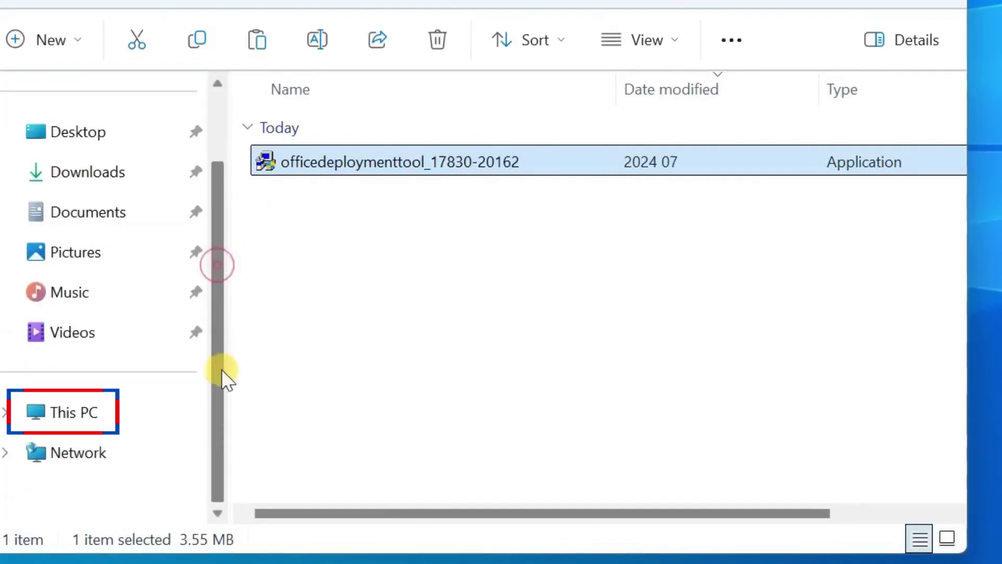
left_click(89, 412)
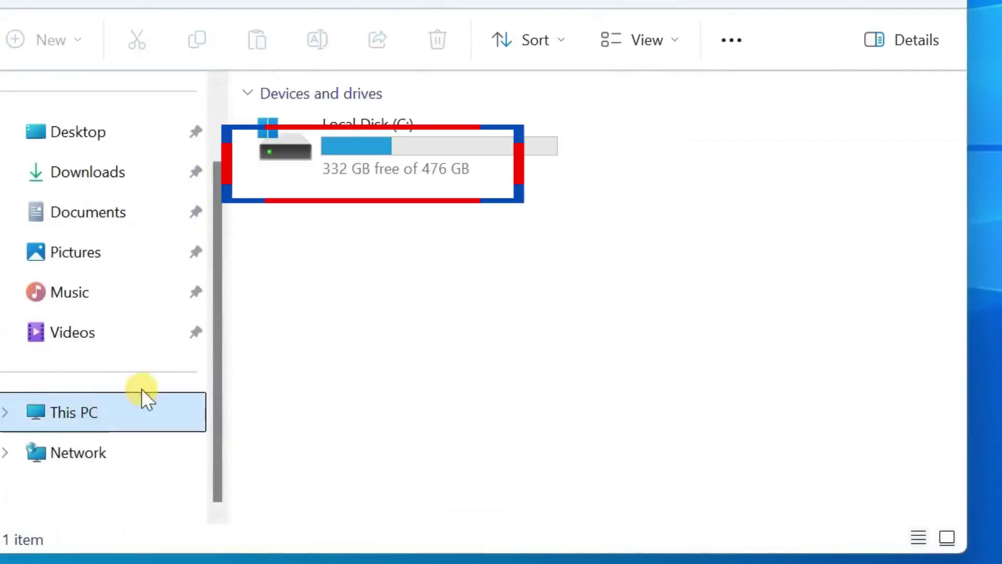
double_click(402, 148)
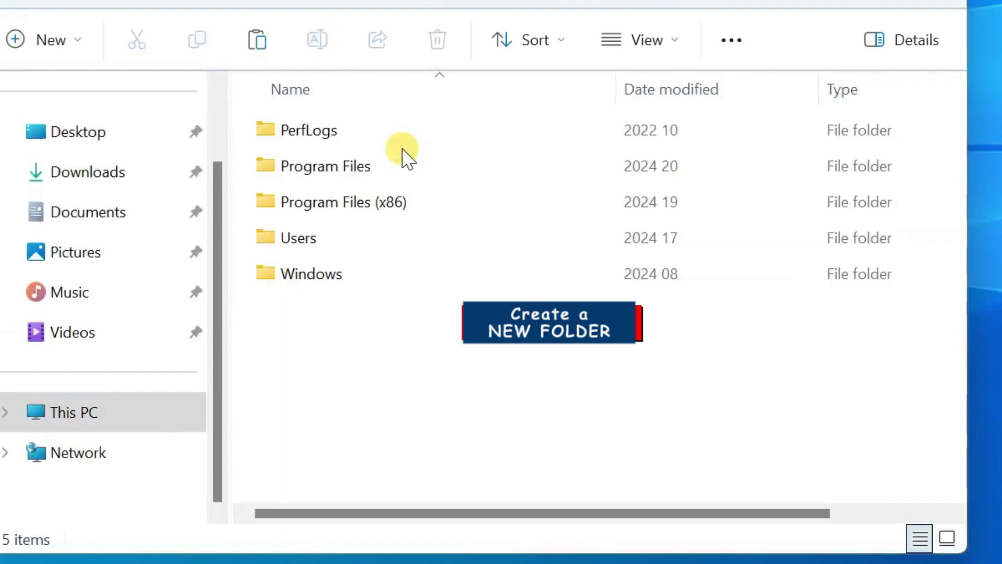
left_click(78, 42)
left_click(88, 96)
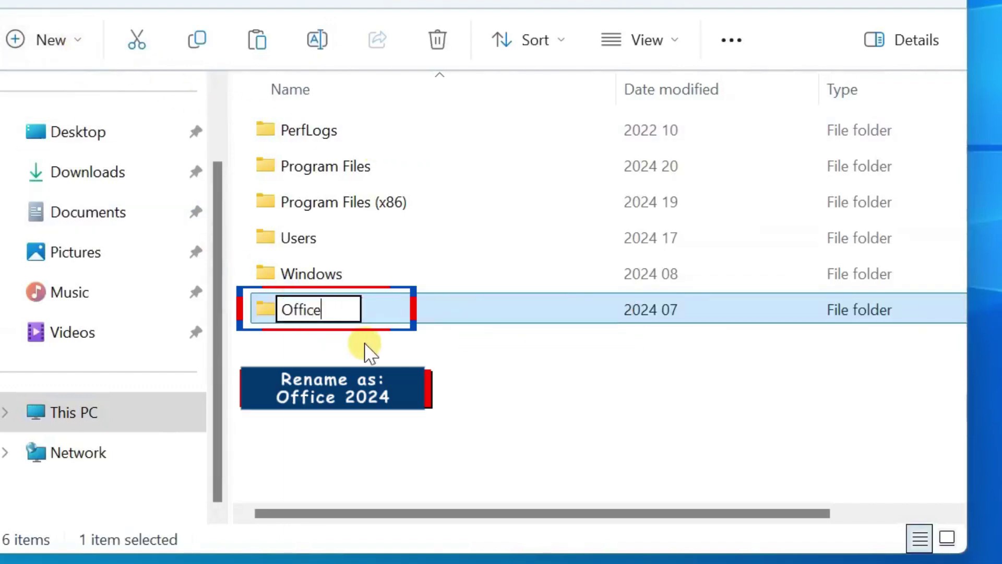
type("Office 2024")
key("Return")
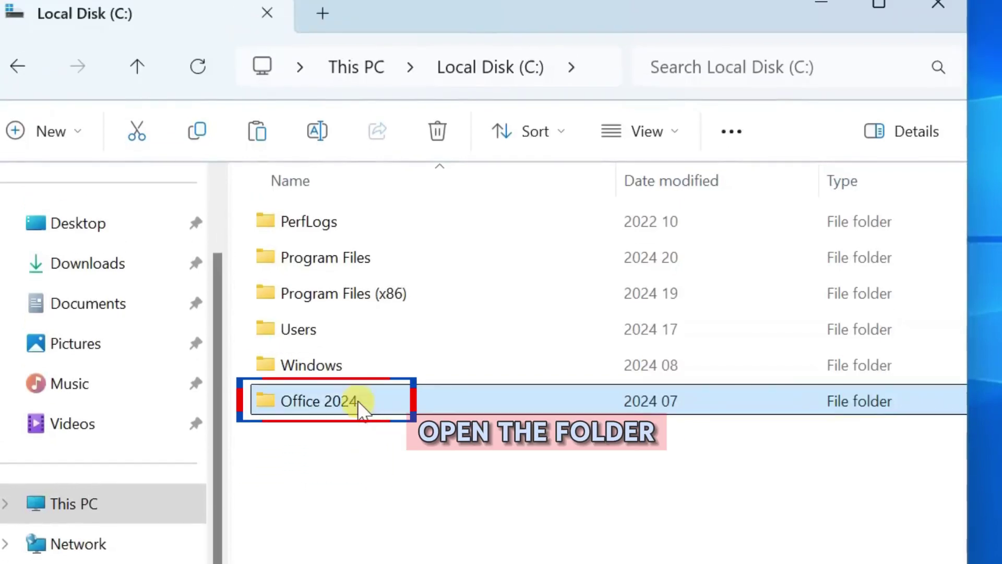
double_click(361, 312)
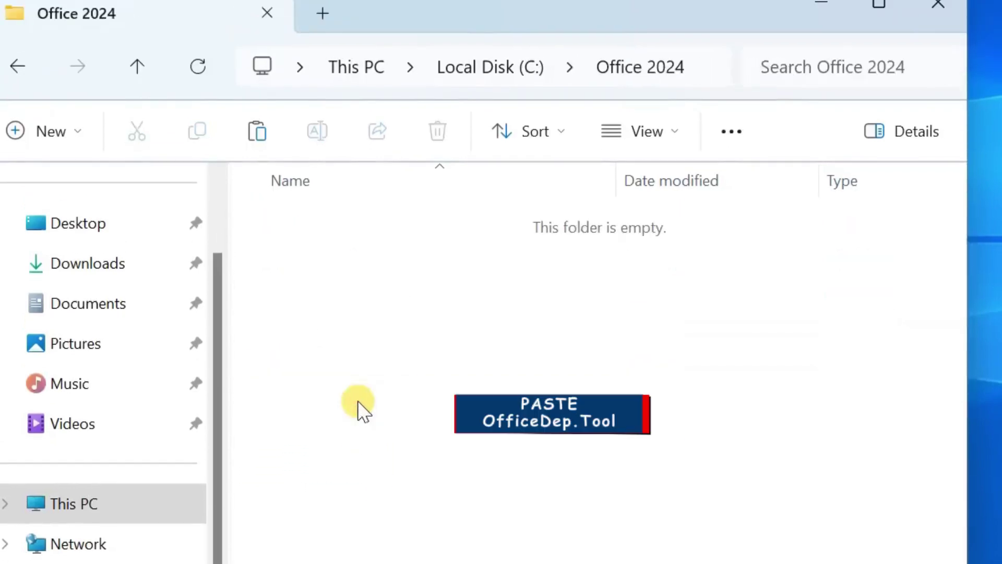
right_click(391, 309)
left_click(415, 330)
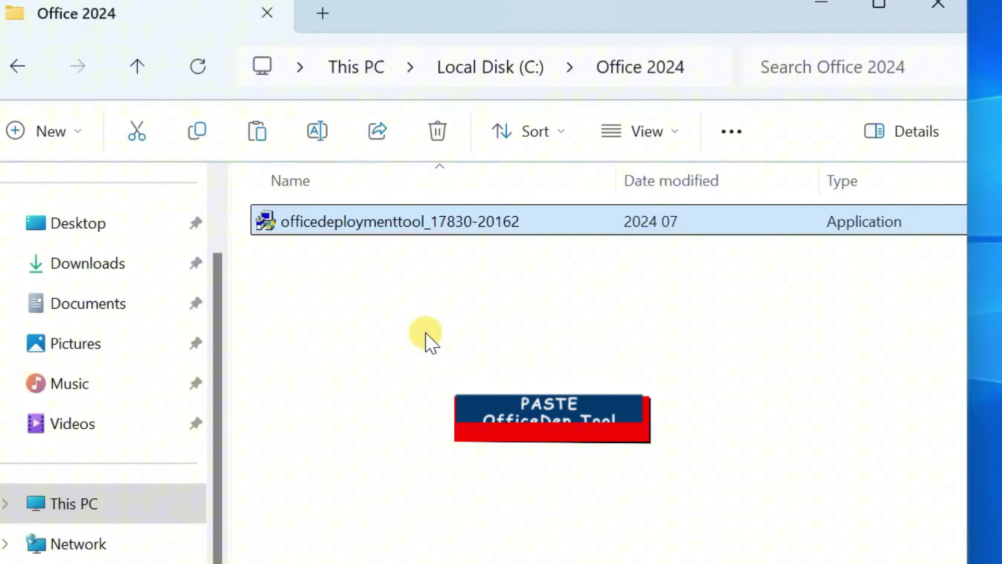
- Run the Office Deployment Tool as administrator and accept the Microsoft Software License Terms
right_click(386, 228)
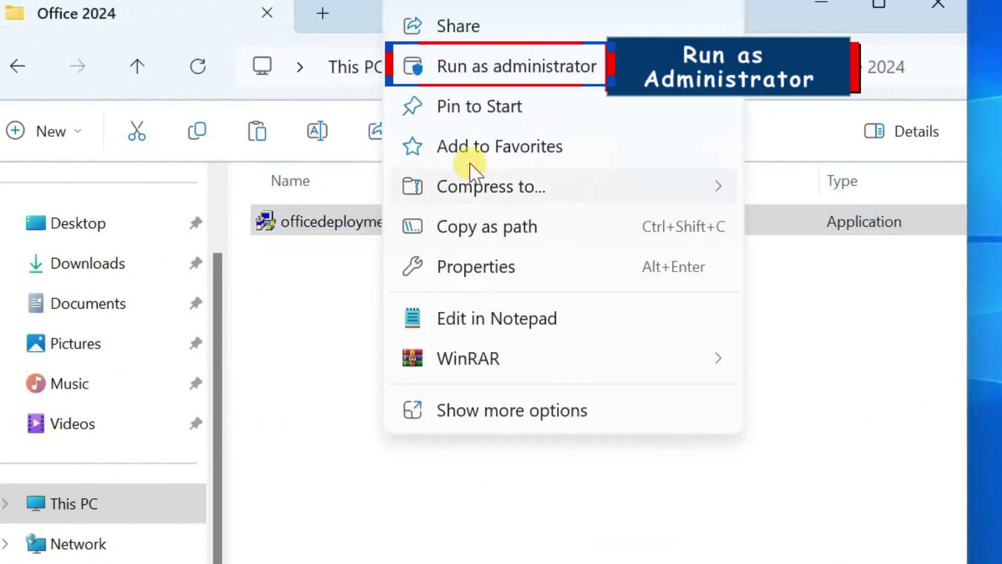
left_click(516, 66)
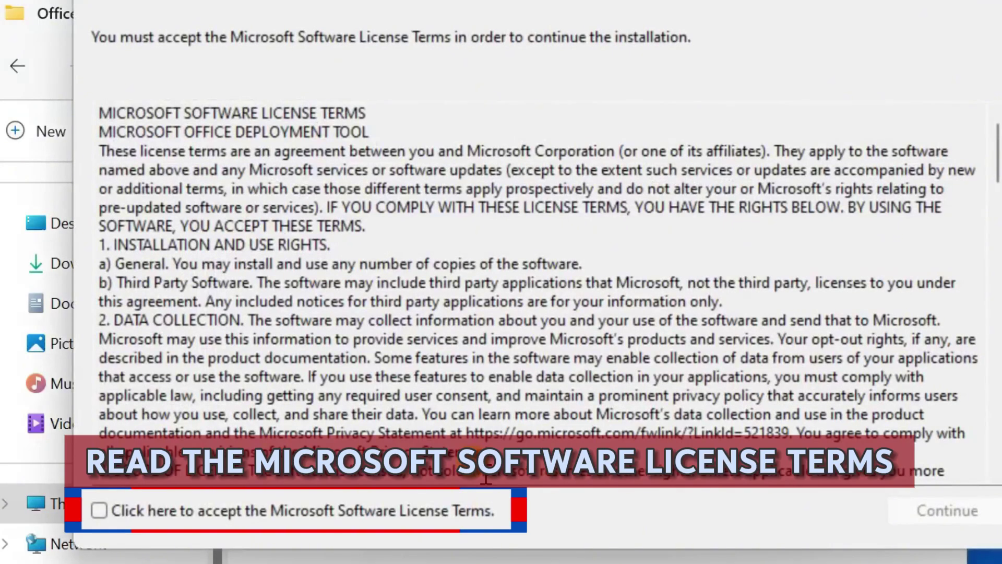
left_click(96, 514)
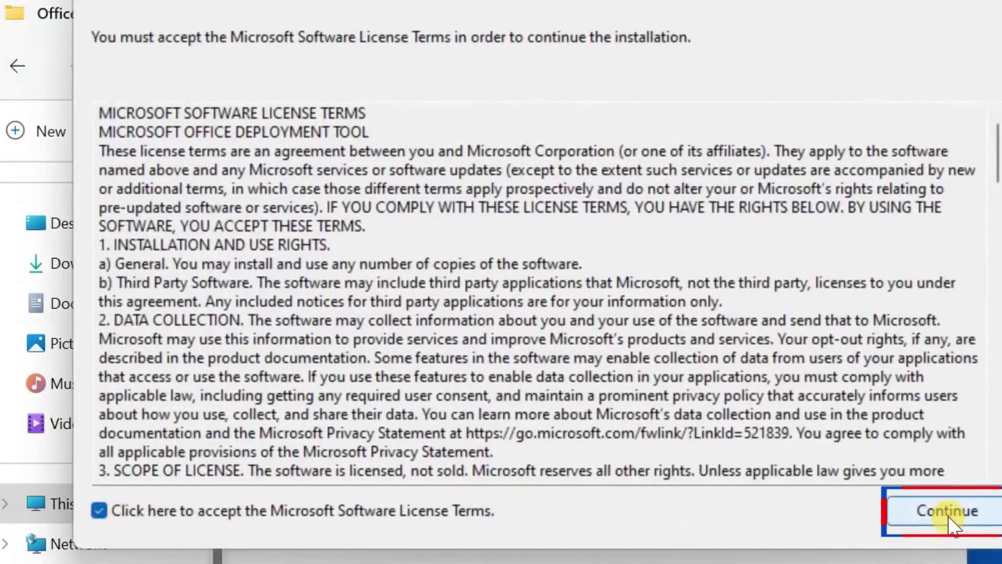
left_click(948, 515)
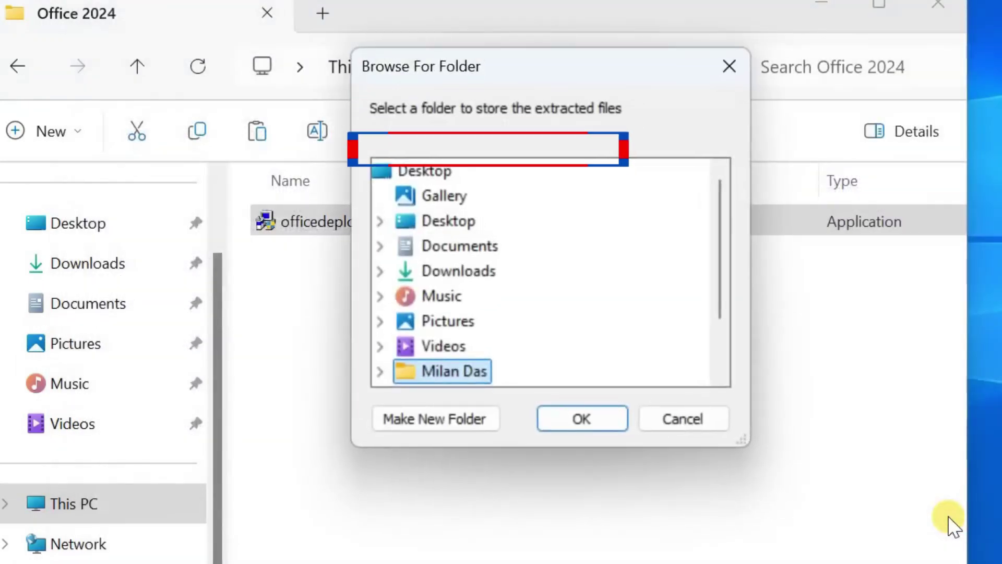
- Extract the tool's files into C:\Office 2024 and dismiss the success message
left_click_drag(721, 263, 721, 333)
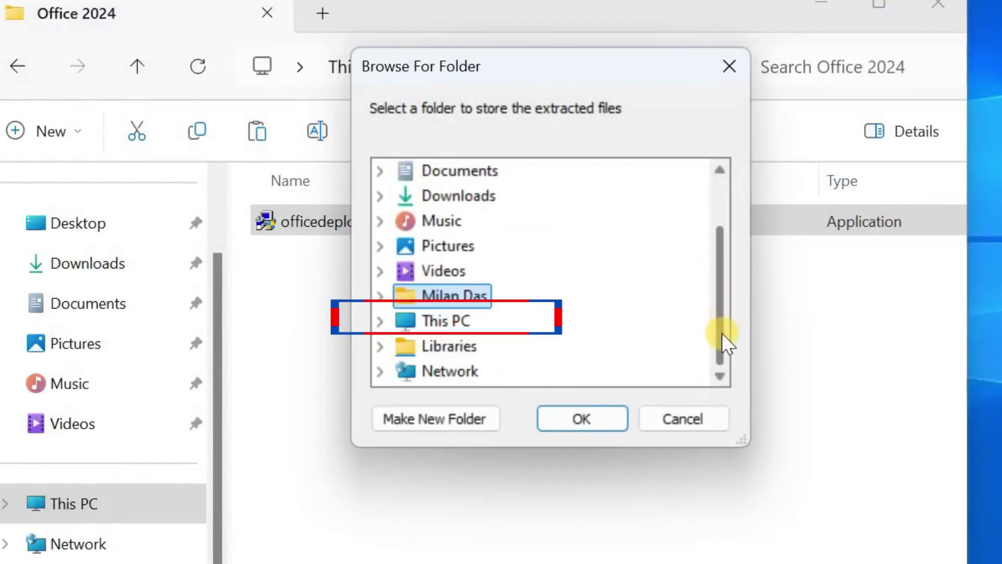
key("Down")
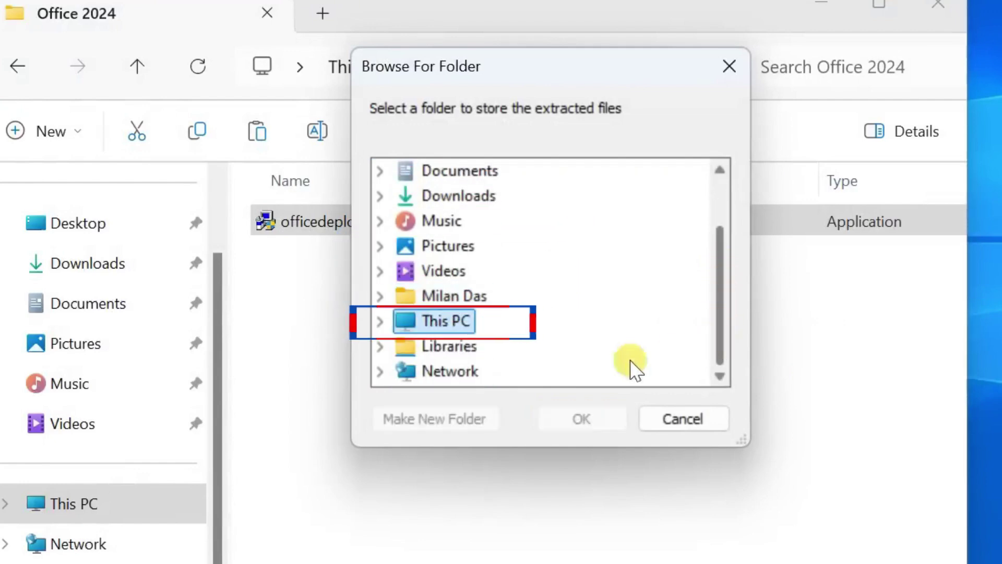
left_click(379, 321)
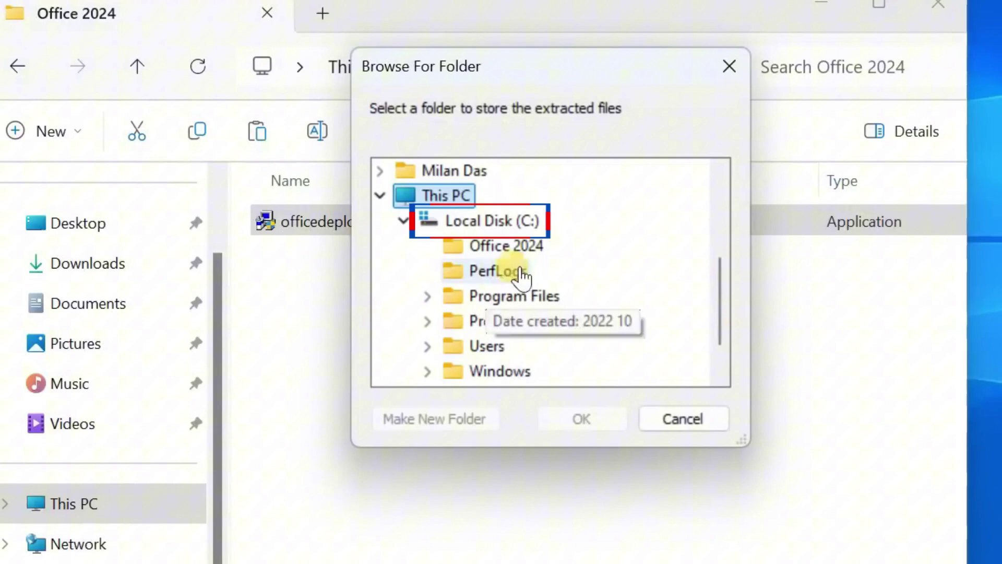
left_click(535, 255)
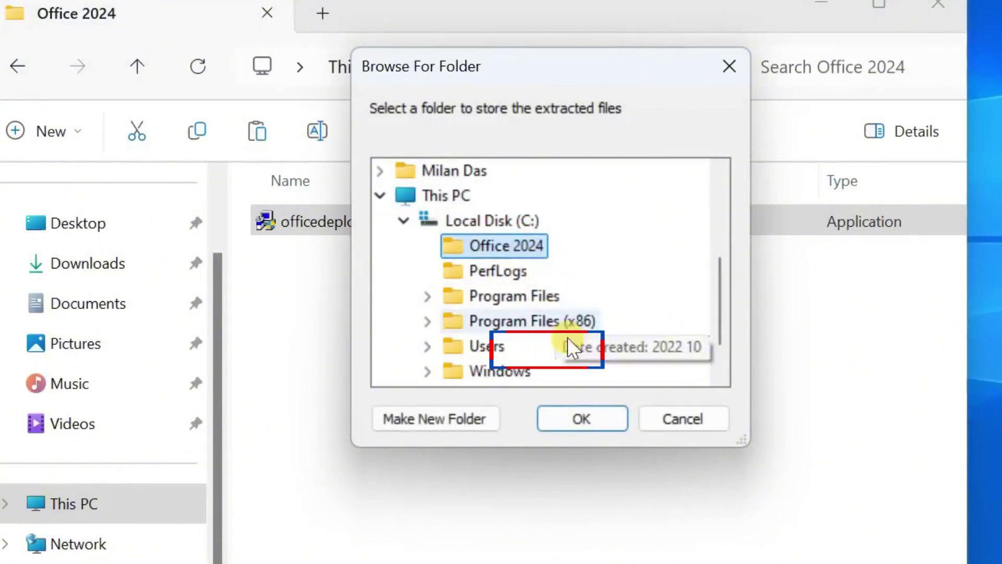
left_click(610, 425)
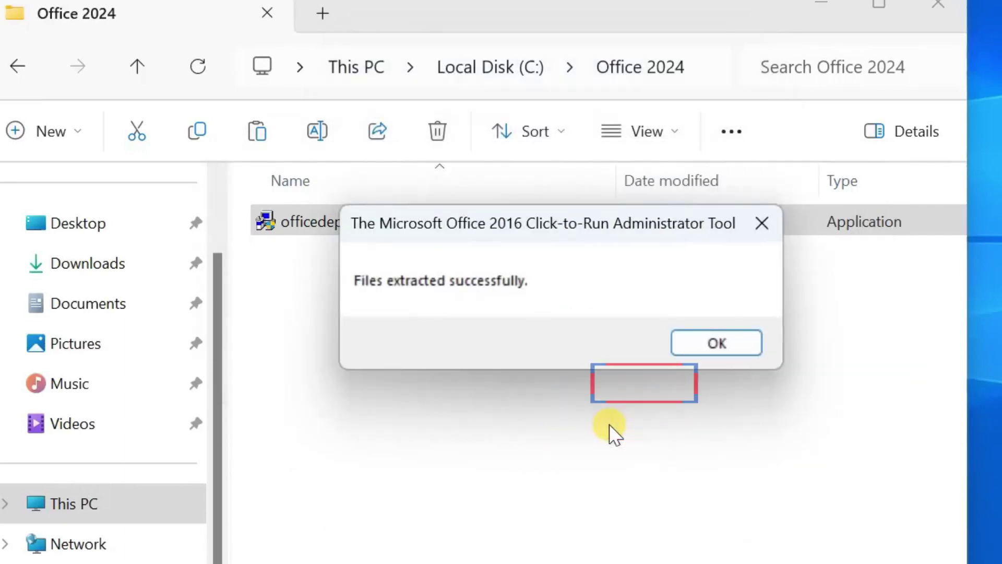
left_click(716, 343)
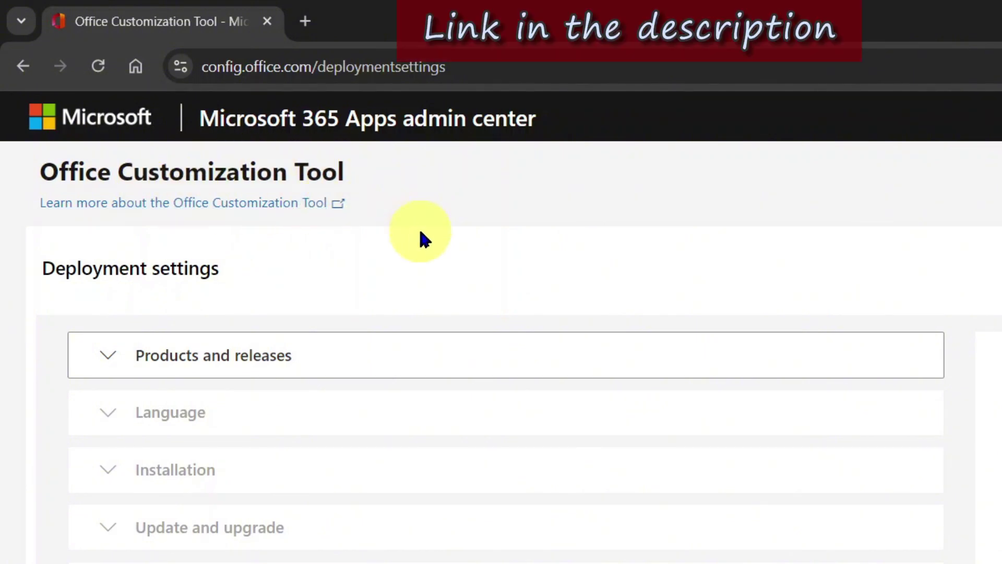
- Expand Products and releases to review the Architecture options, currently set to 32-bit
left_click(112, 366)
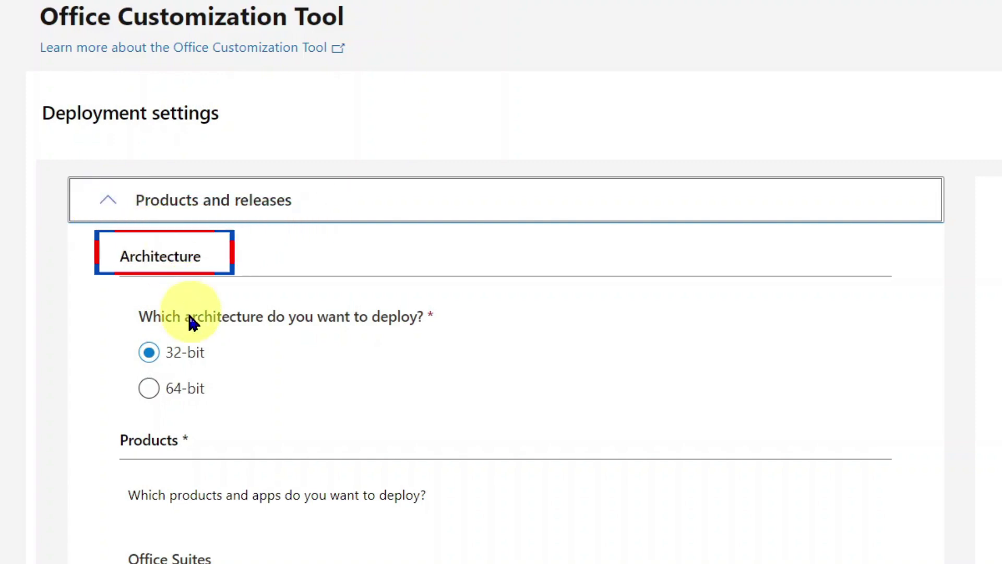
double_click(203, 316)
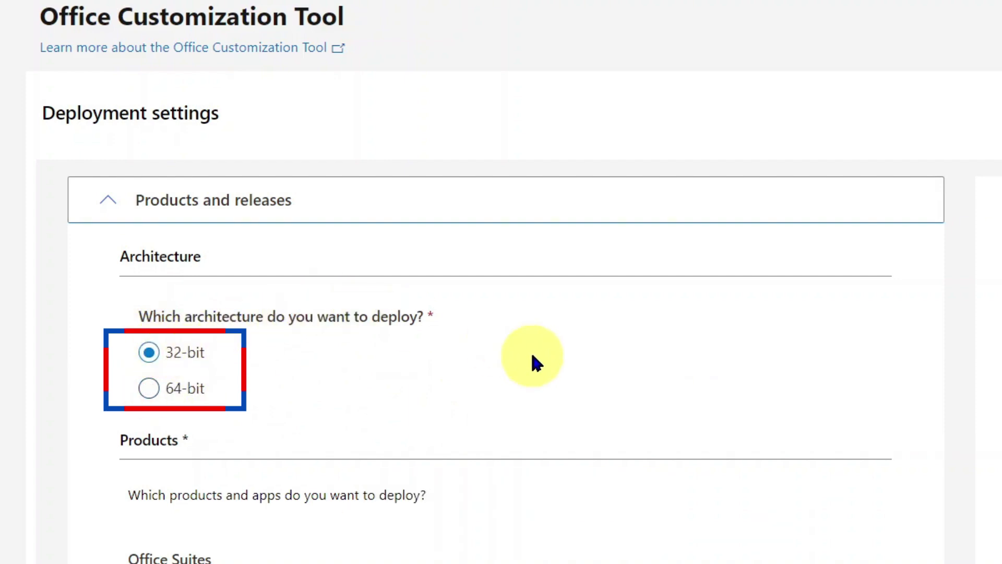
- Check in System Information that the System Type is an x64-based PC
left_click(374, 544)
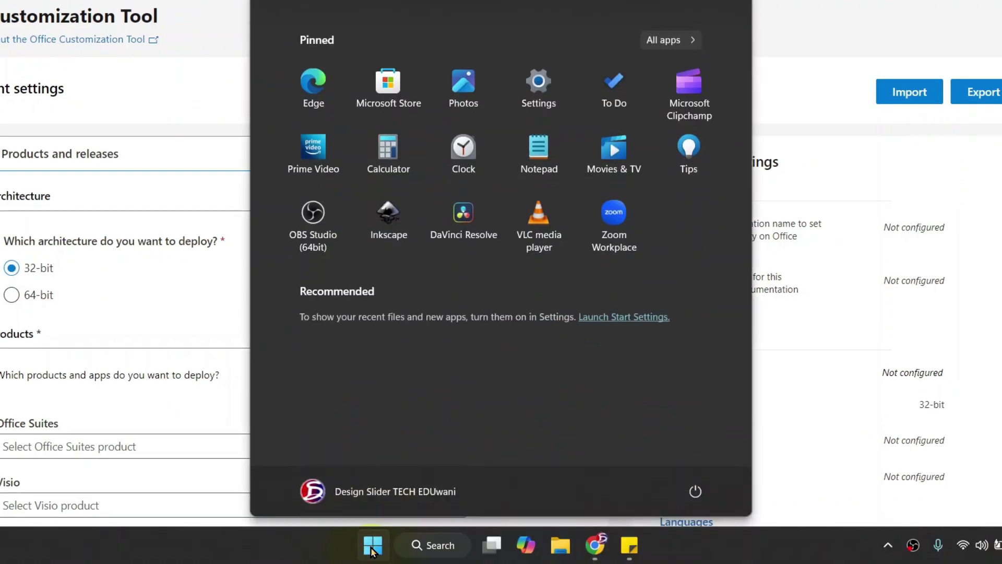
type("system Information")
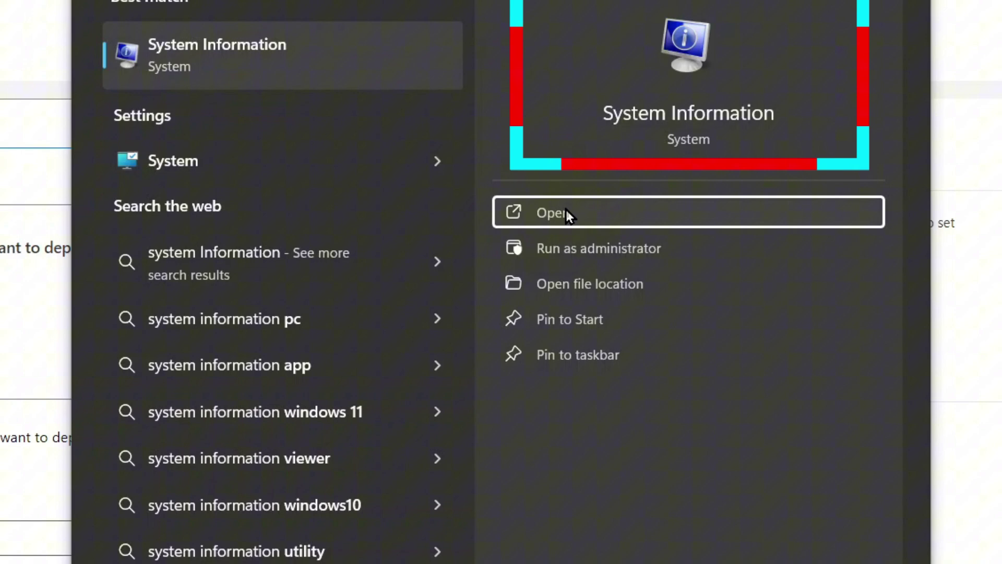
left_click(566, 210)
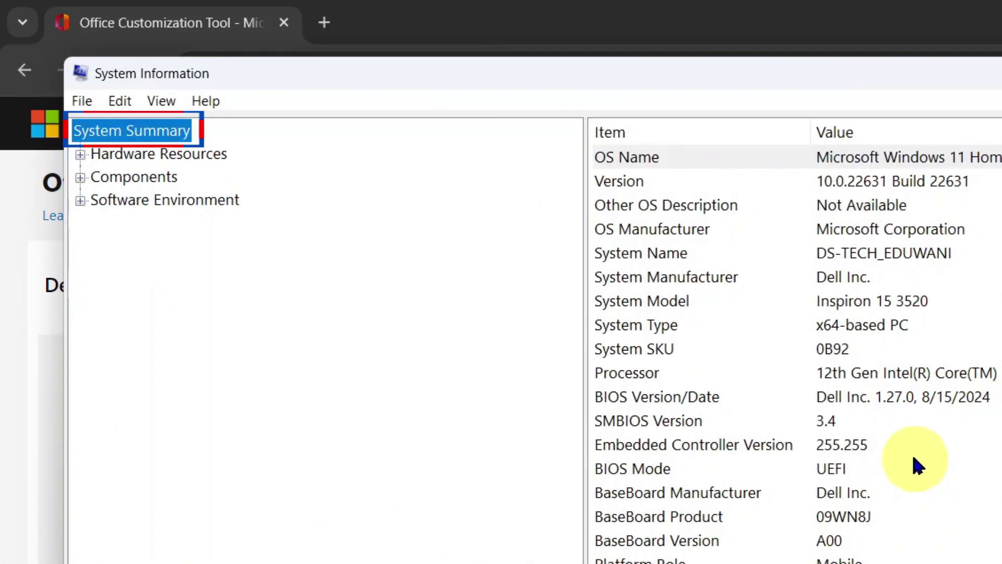
left_click(630, 328)
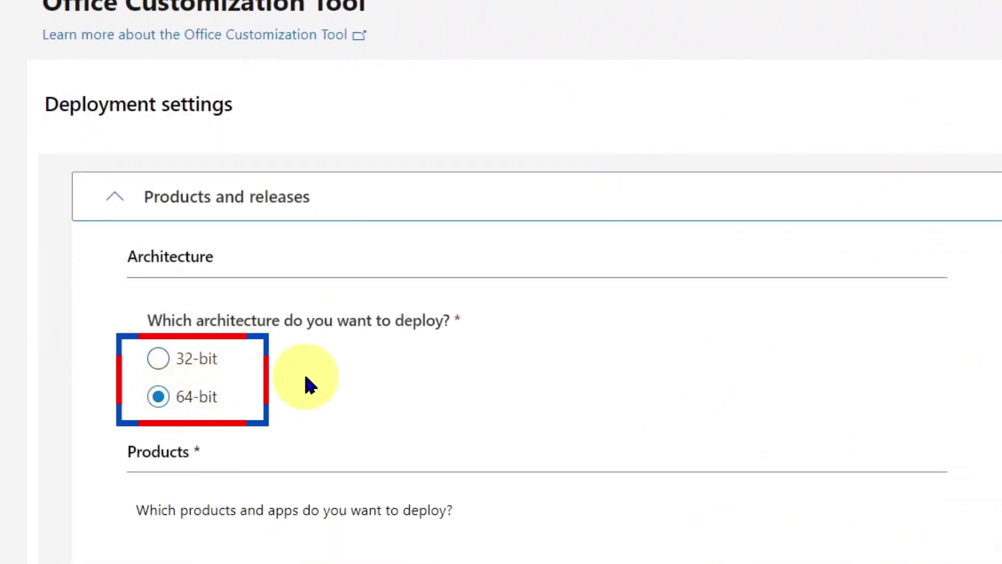
- Choose Office LTSC Professional Plus 2024 - Volume License as the suite and set Visio to None
scroll(308, 377, "down", 2)
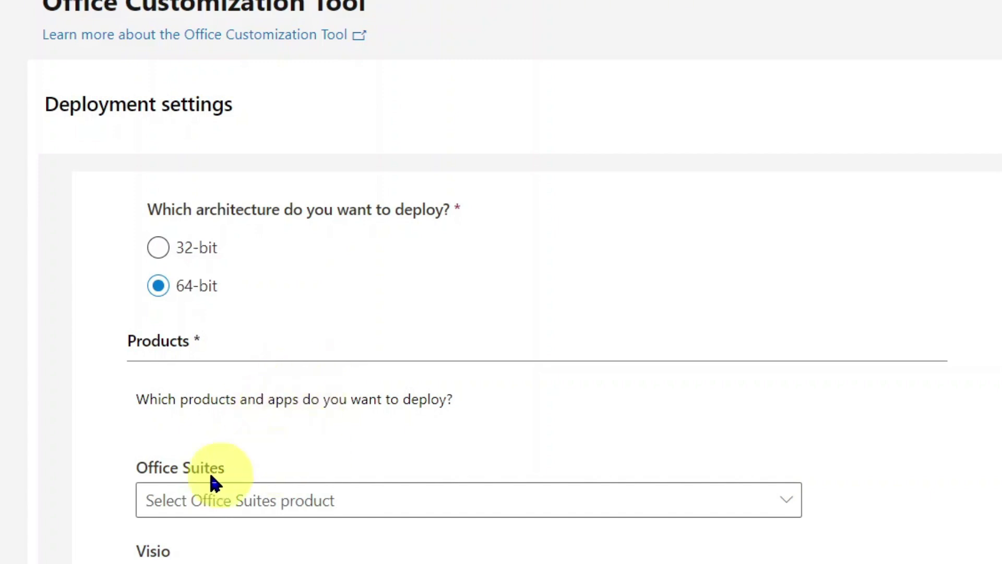
scroll(211, 476, "down", 4)
left_click(277, 284)
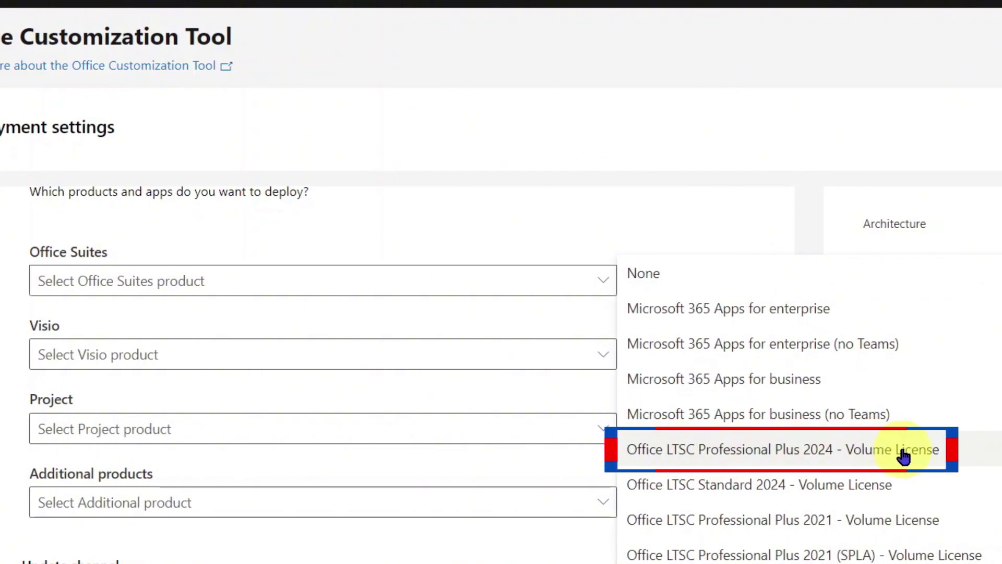
left_click(962, 450)
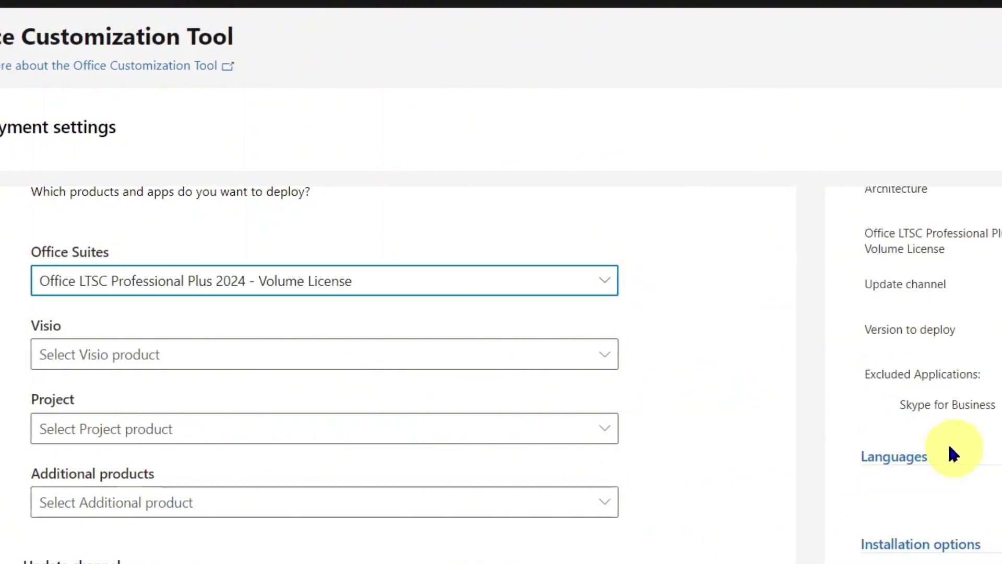
left_click(147, 360)
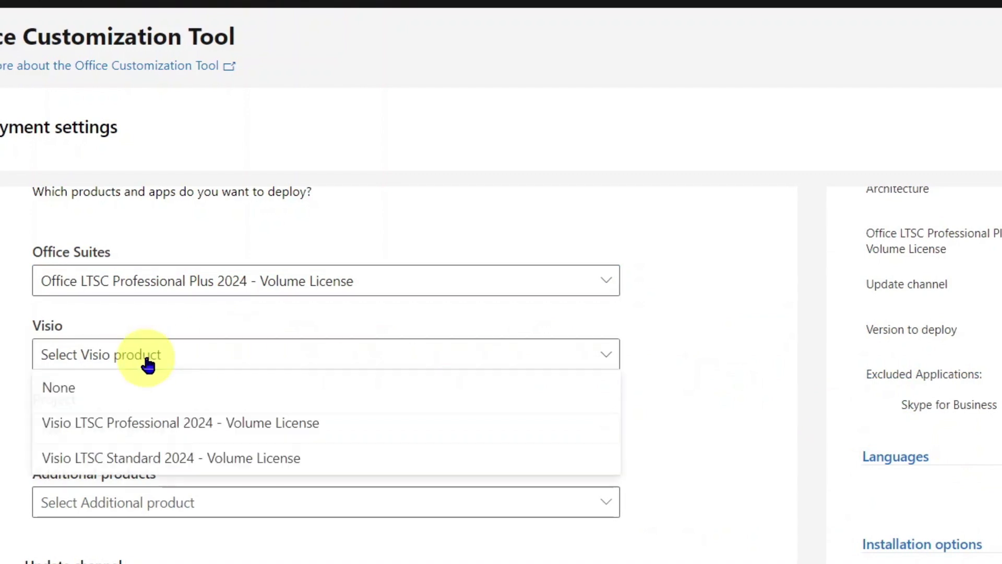
scroll(158, 361, "down", 2)
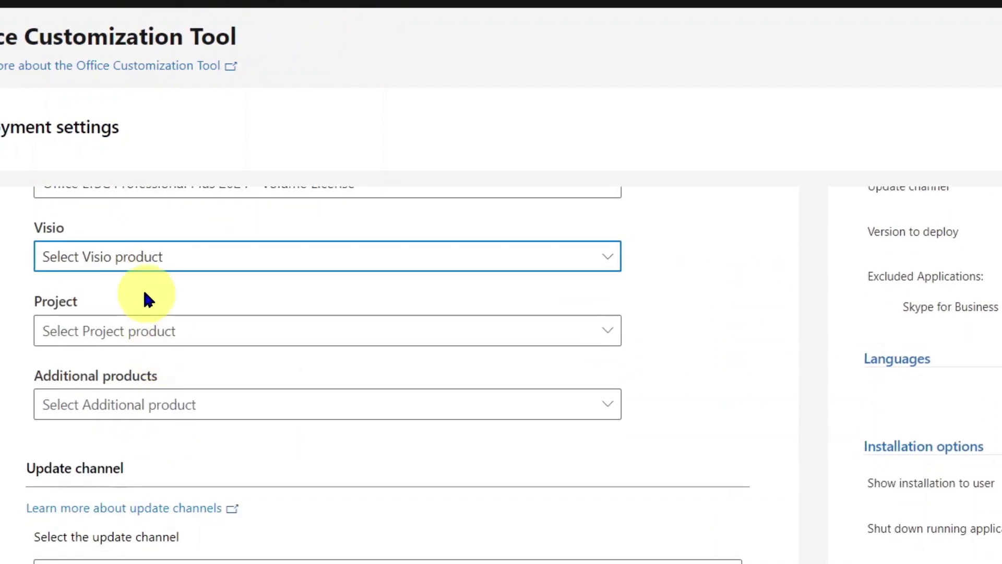
left_click(158, 271)
left_click(180, 333)
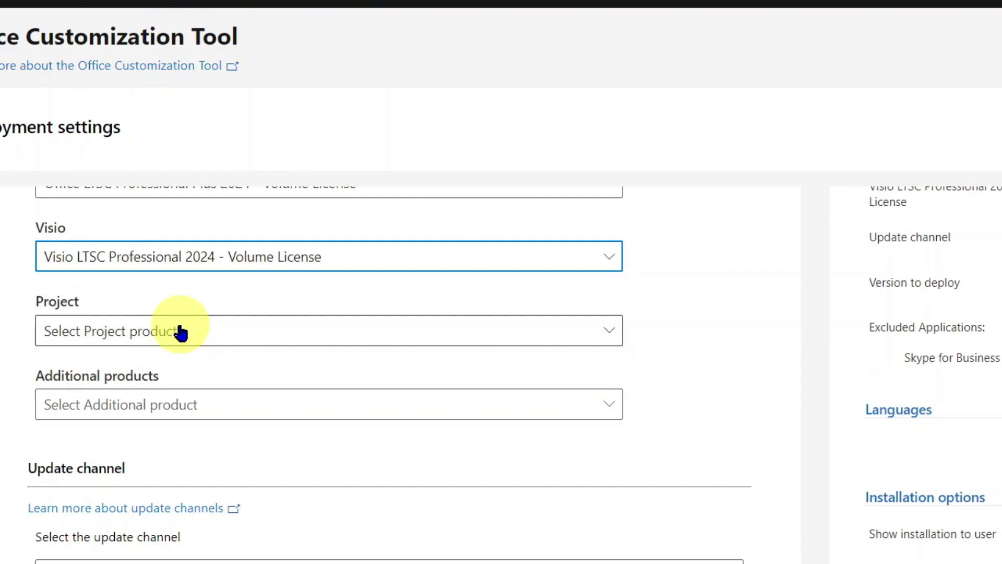
left_click(212, 255)
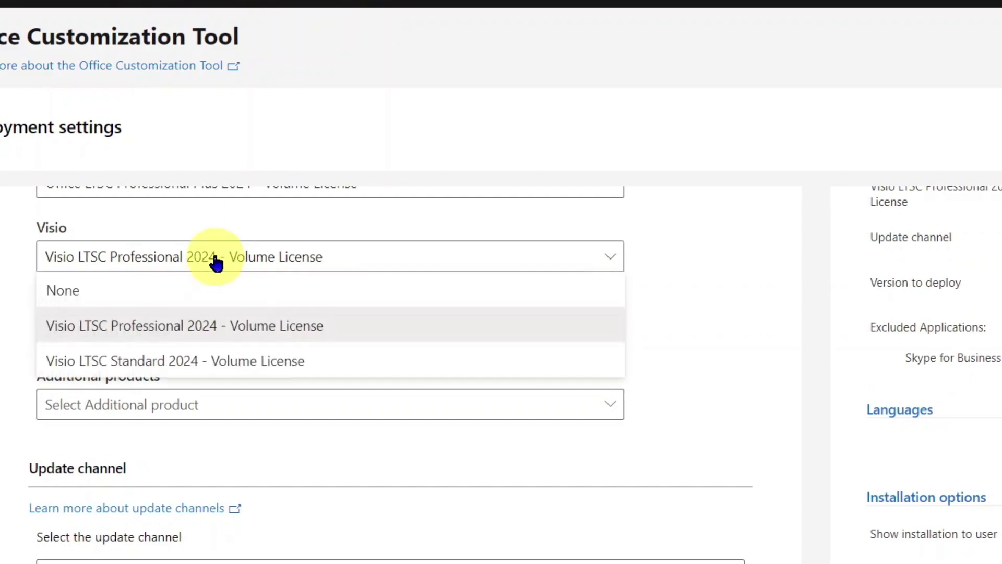
left_click(123, 289)
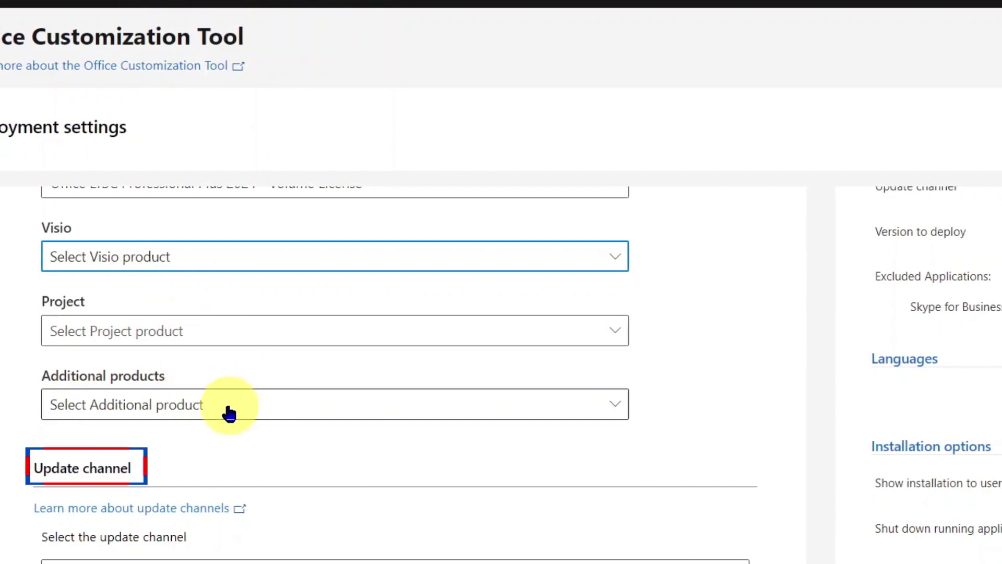
- Keep the deployment version set to Latest
scroll(228, 415, "down", 2)
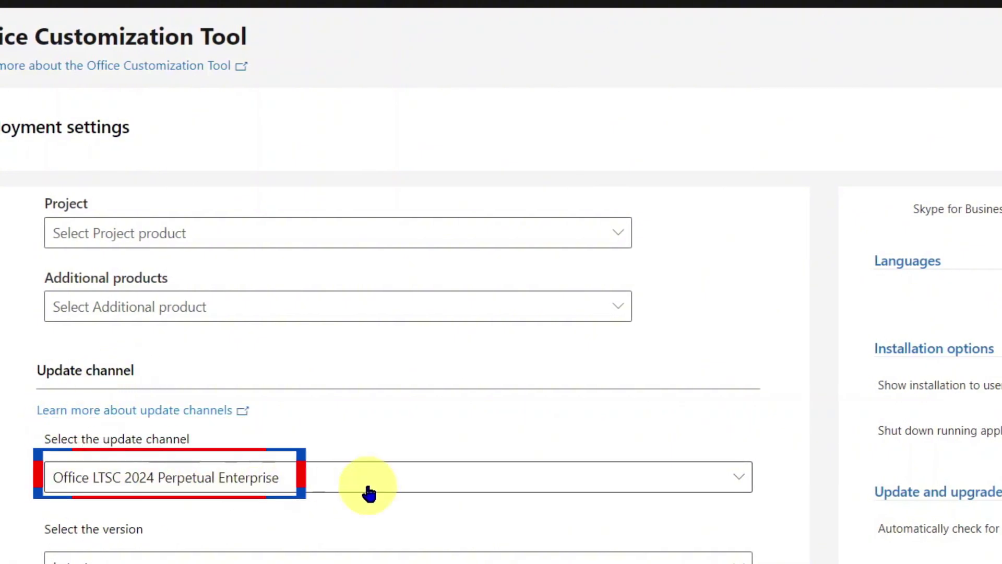
scroll(369, 493, "down", 1)
scroll(369, 492, "down", 1)
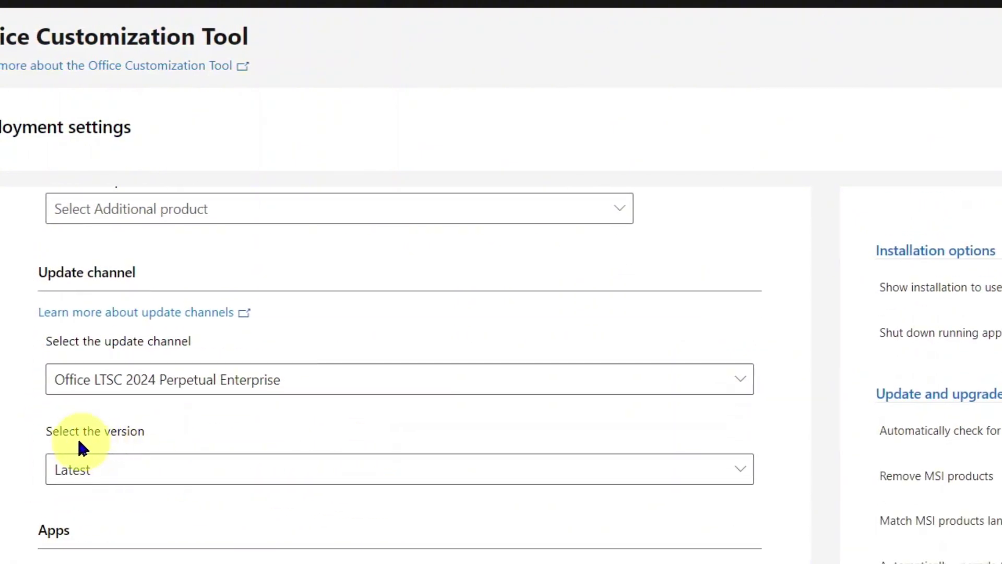
left_click_drag(49, 437, 150, 437)
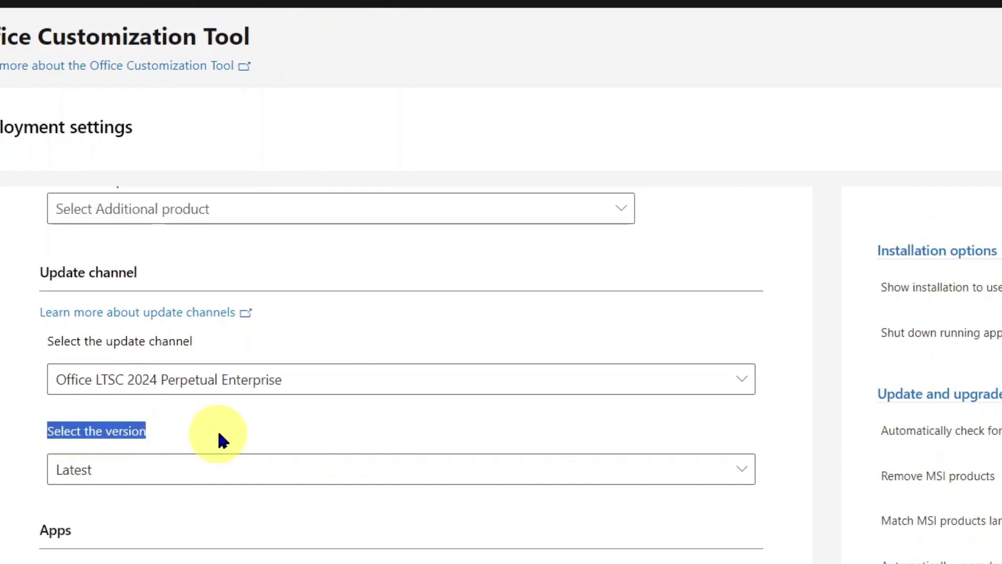
left_click(224, 467)
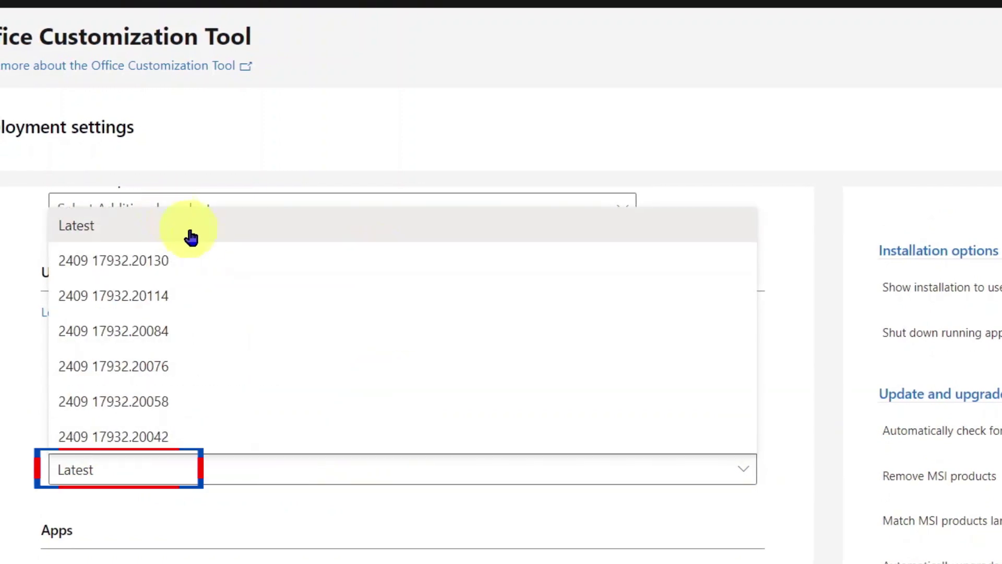
left_click(201, 234)
left_click(143, 476)
left_click(146, 475)
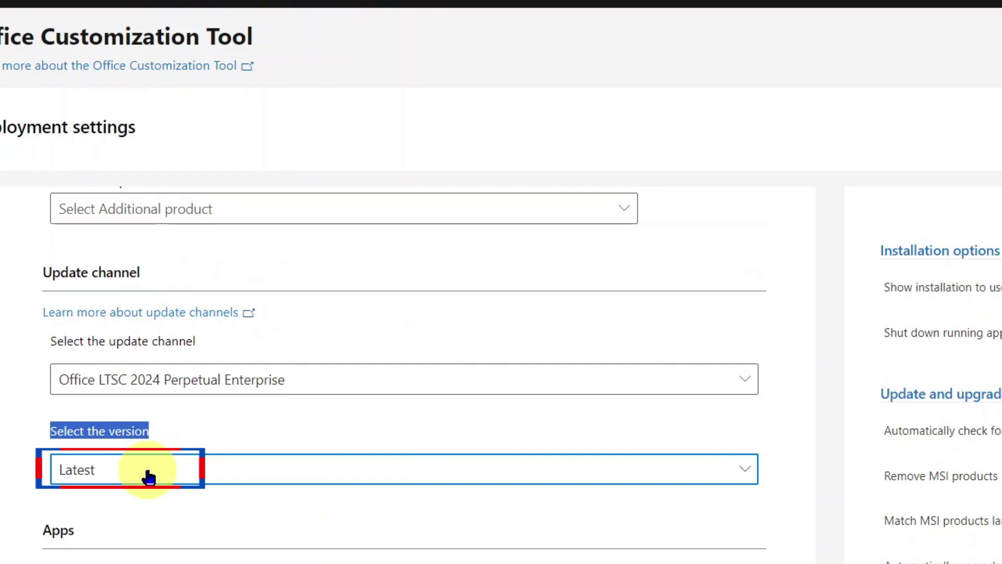
- Exclude Access and Publisher from the installed apps
scroll(157, 475, "down", 2)
scroll(188, 475, "down", 2)
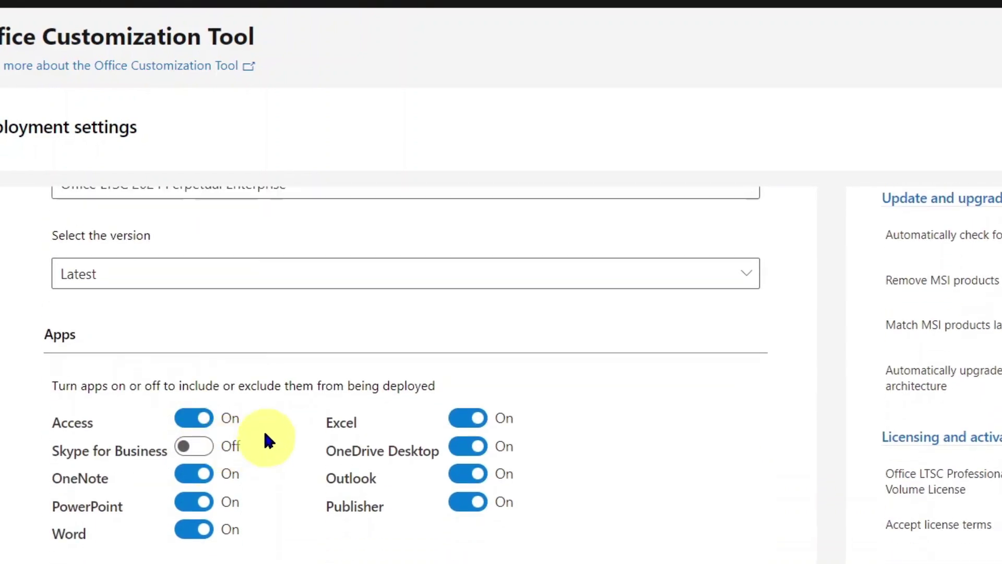
left_click(194, 421)
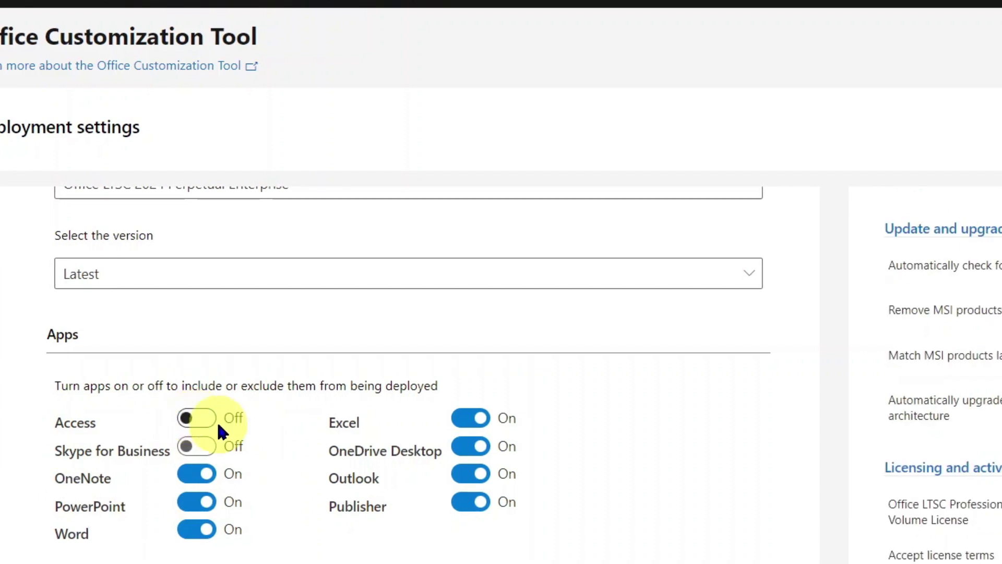
left_click(477, 503)
scroll(250, 543, "down", 1)
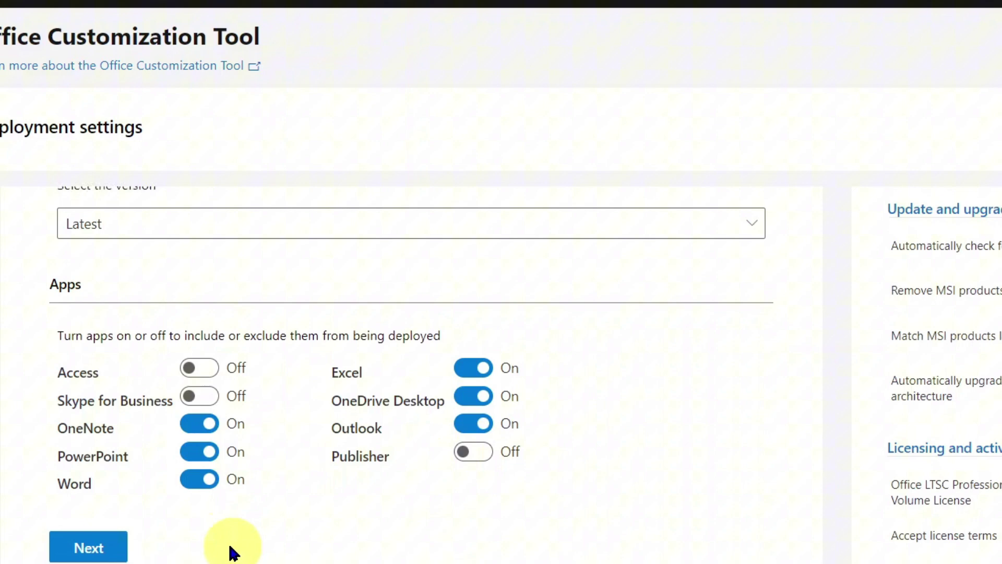
- Set the primary language to English (United States) with no additional languages
scroll(232, 552, "down", 1)
left_click(101, 502)
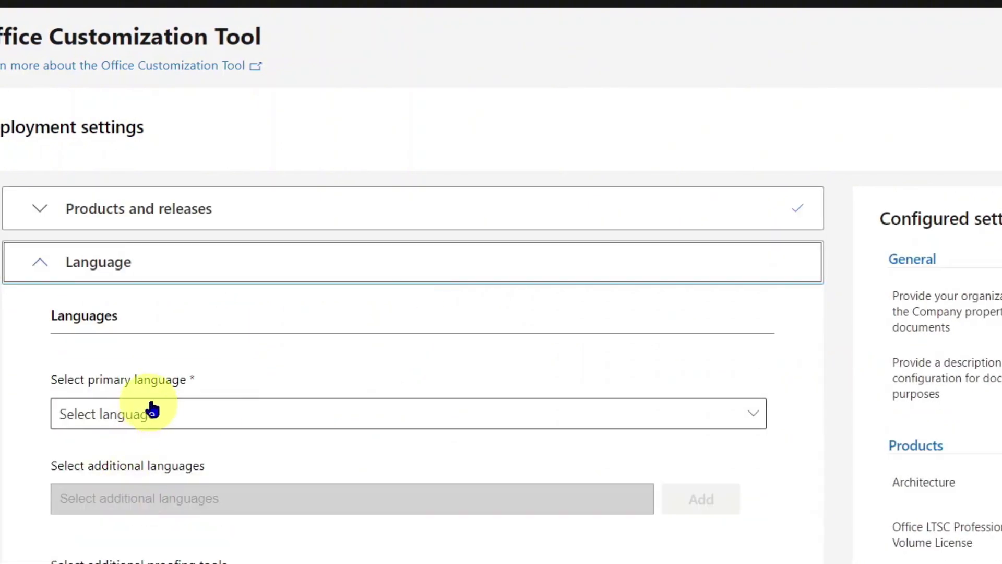
left_click(248, 426)
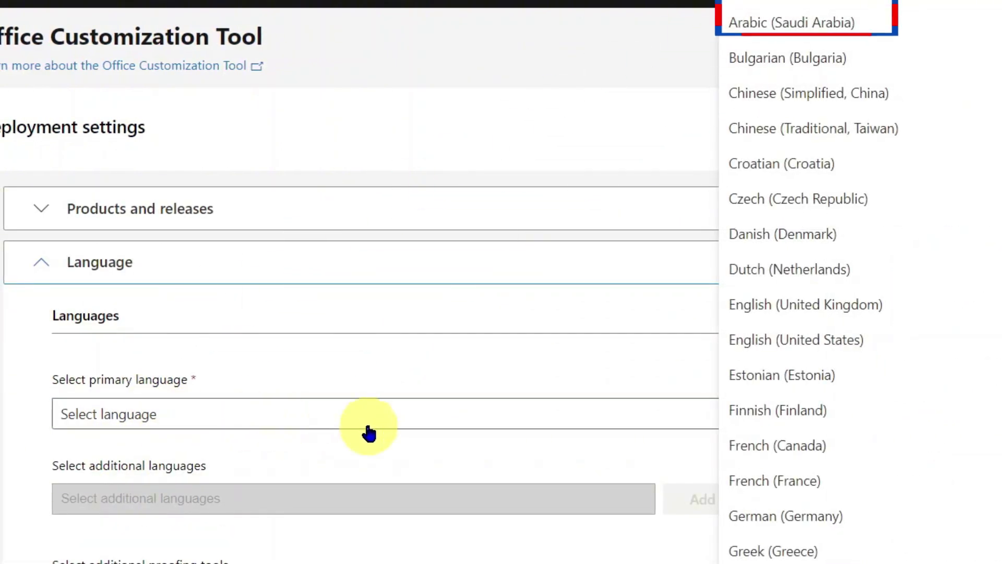
left_click(826, 345)
scroll(212, 438, "down", 2)
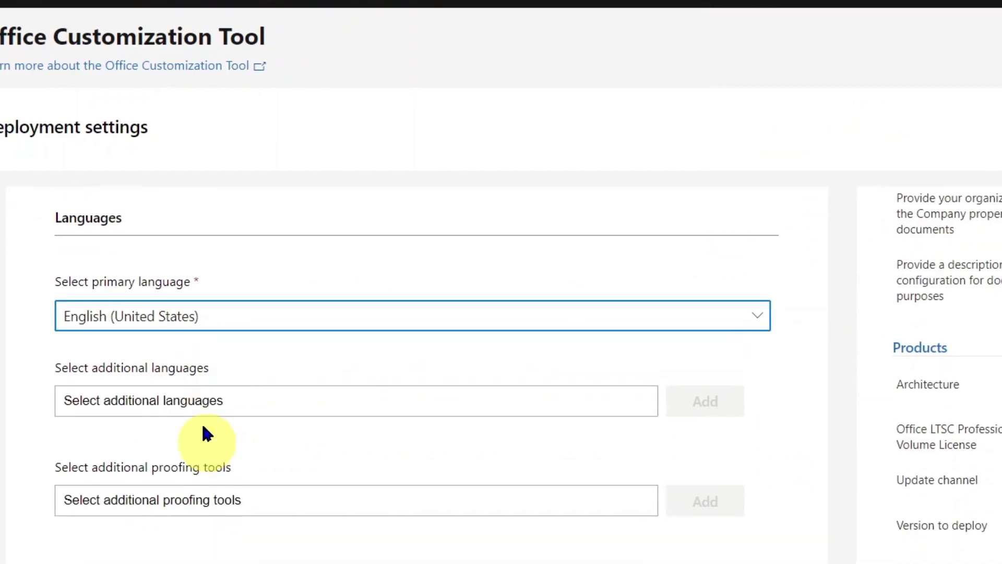
left_click(209, 401)
scroll(209, 401, "down", 2)
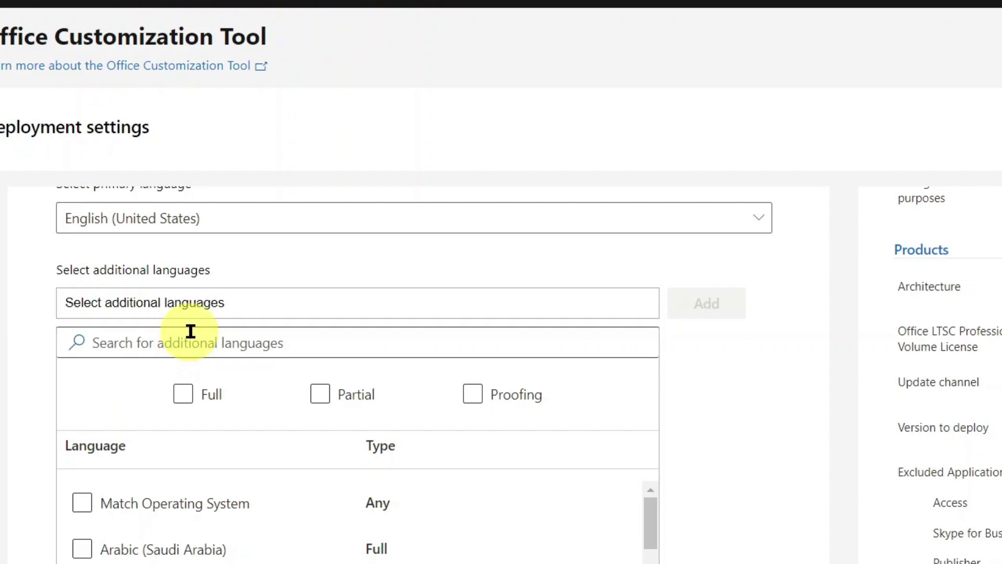
left_click(221, 303)
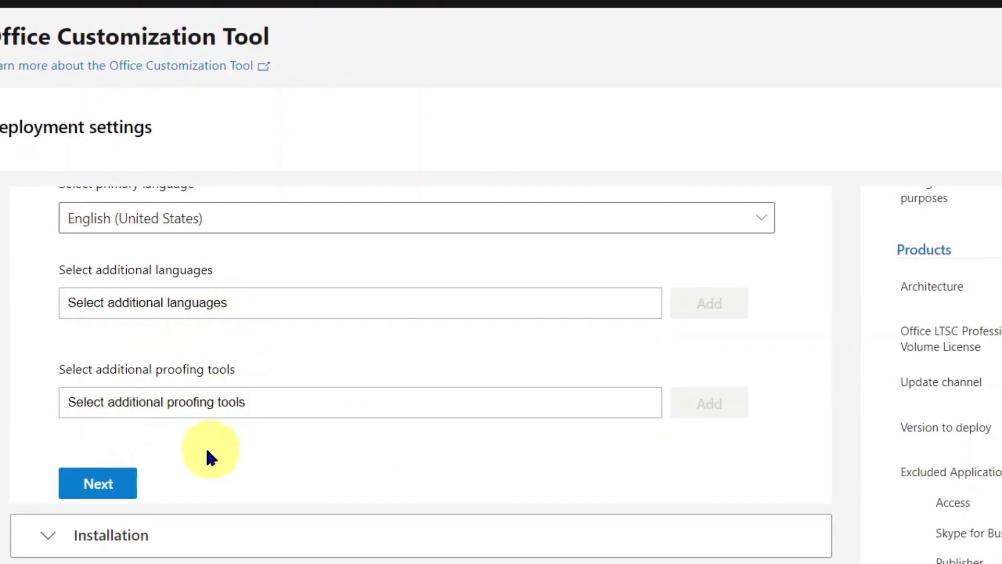
scroll(208, 453, "down", 4)
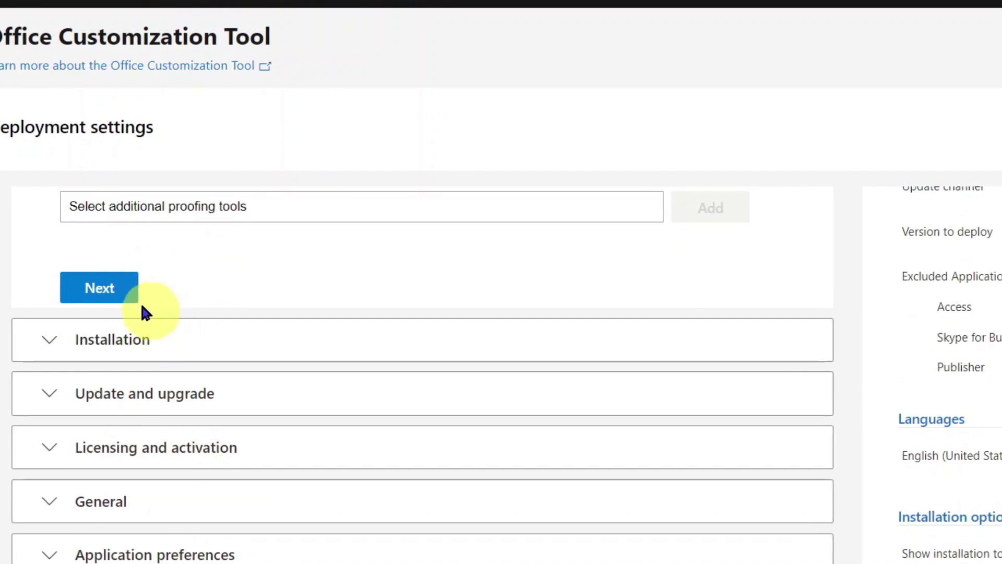
- Under Update and upgrade, turn off uninstalling any MSI versions of Office
left_click(111, 290)
scroll(204, 442, "down", 4)
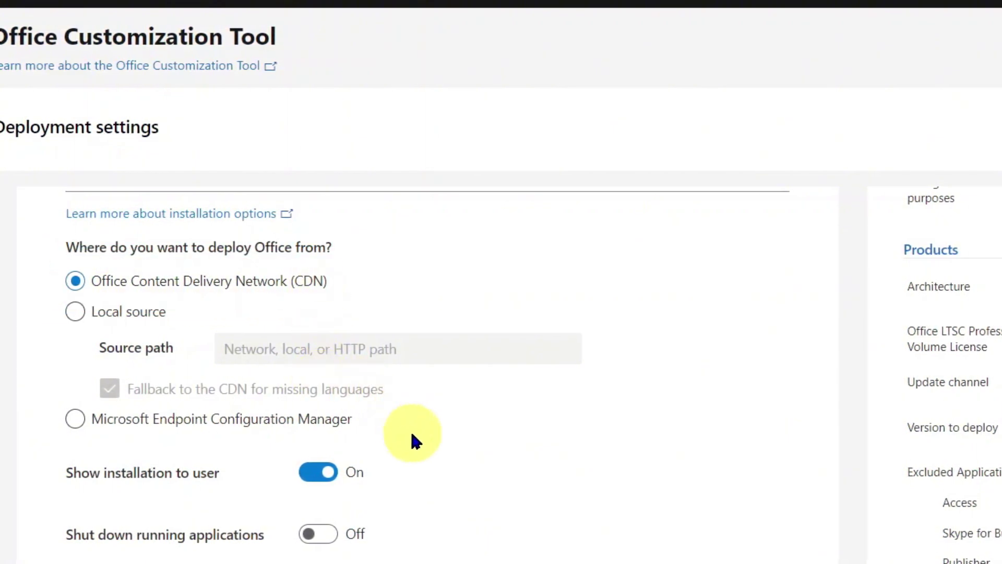
scroll(413, 439, "down", 4)
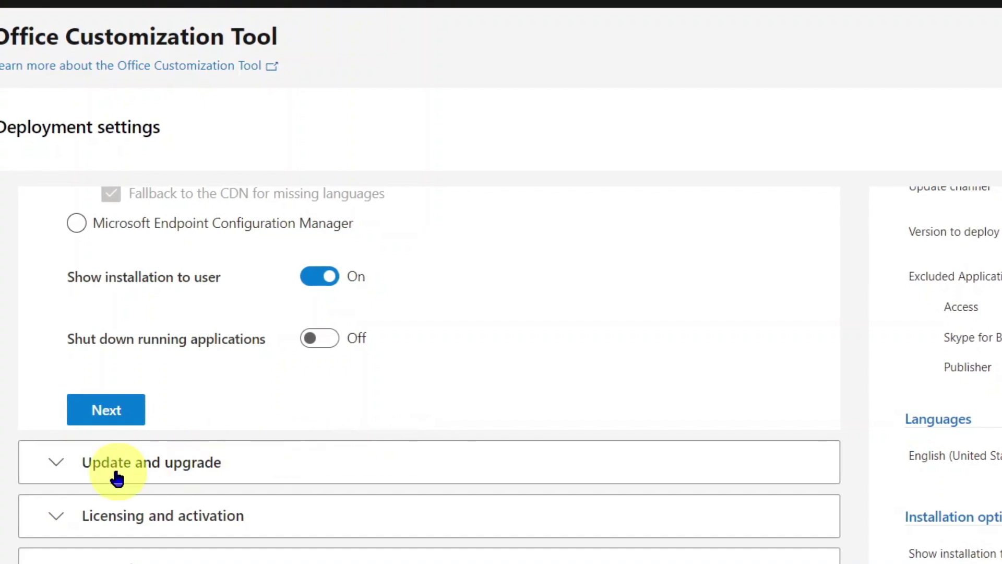
left_click(193, 462)
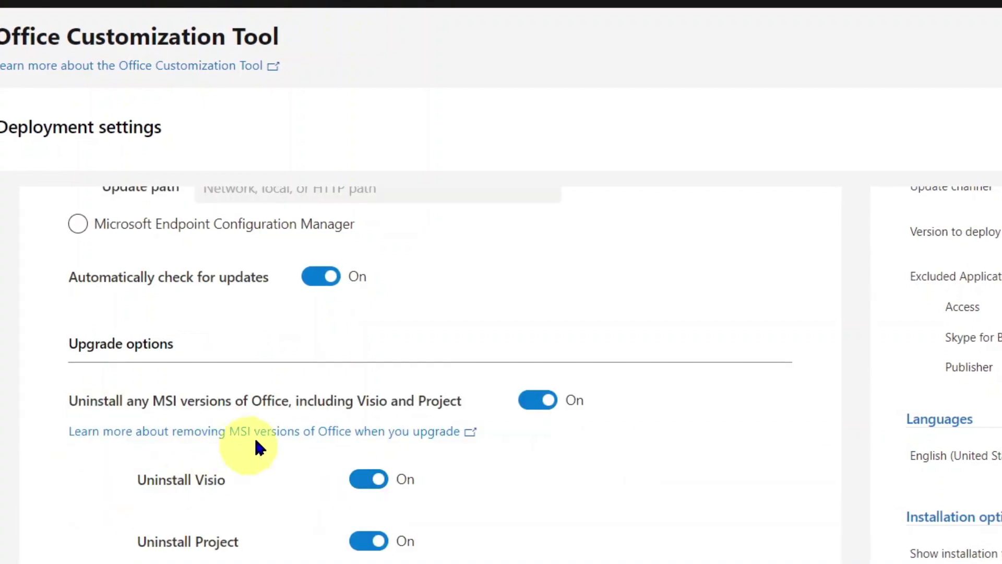
scroll(264, 397, "down", 2)
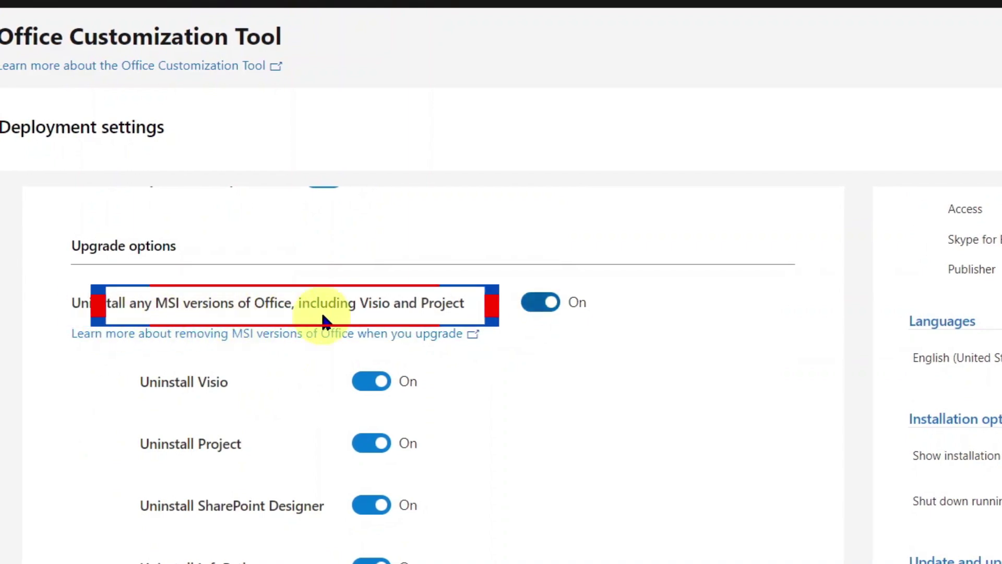
left_click(542, 308)
scroll(542, 332, "down", 4)
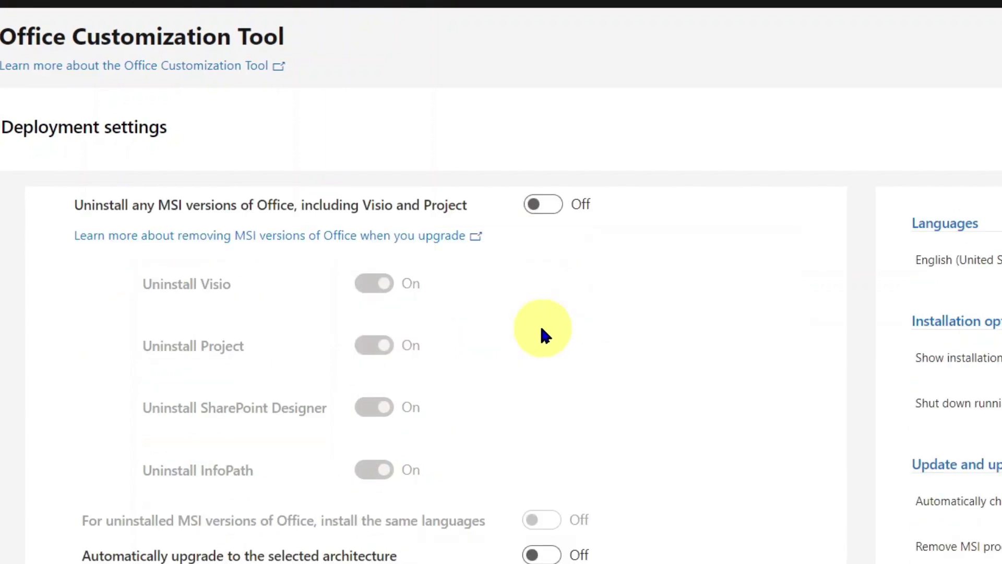
- Keep the KMS volume license key with user-based activation after briefly trying MAK
left_click(125, 534)
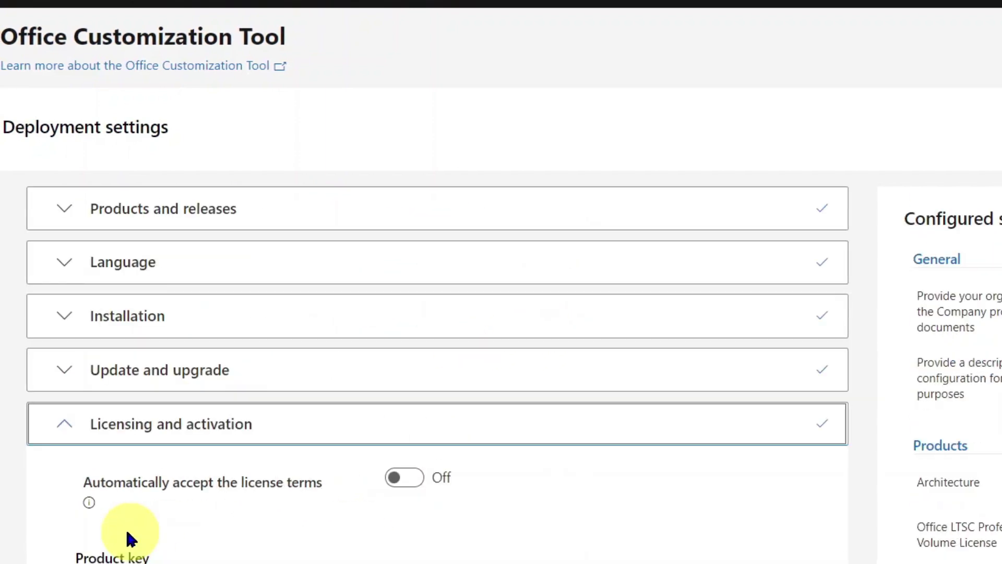
scroll(336, 506, "down", 4)
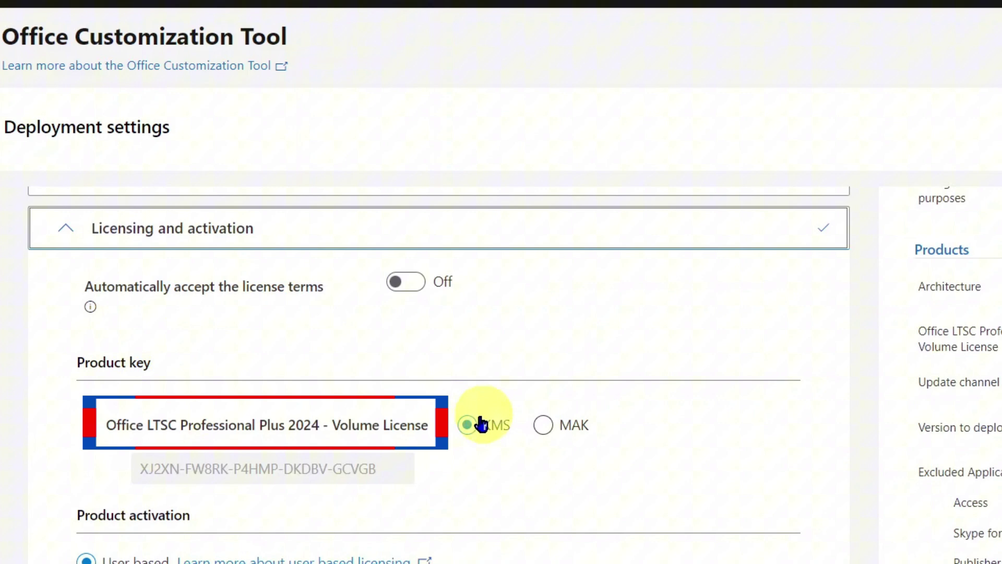
left_click(546, 425)
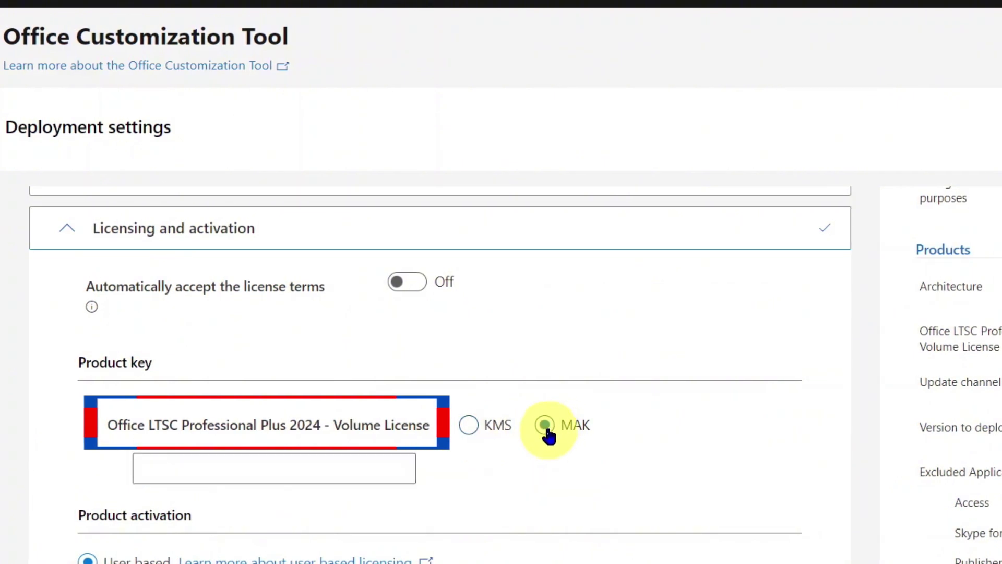
left_click(347, 464)
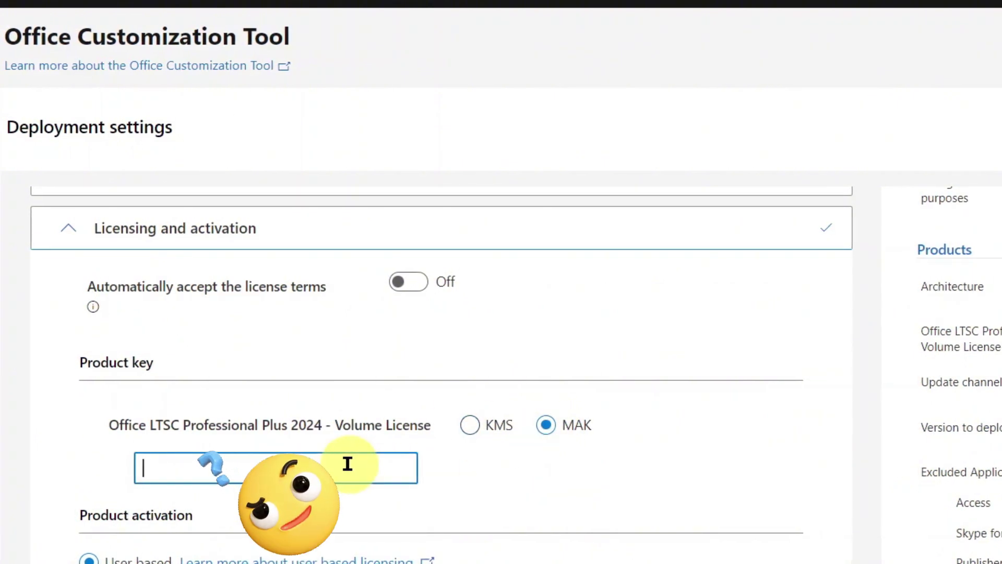
type("?????")
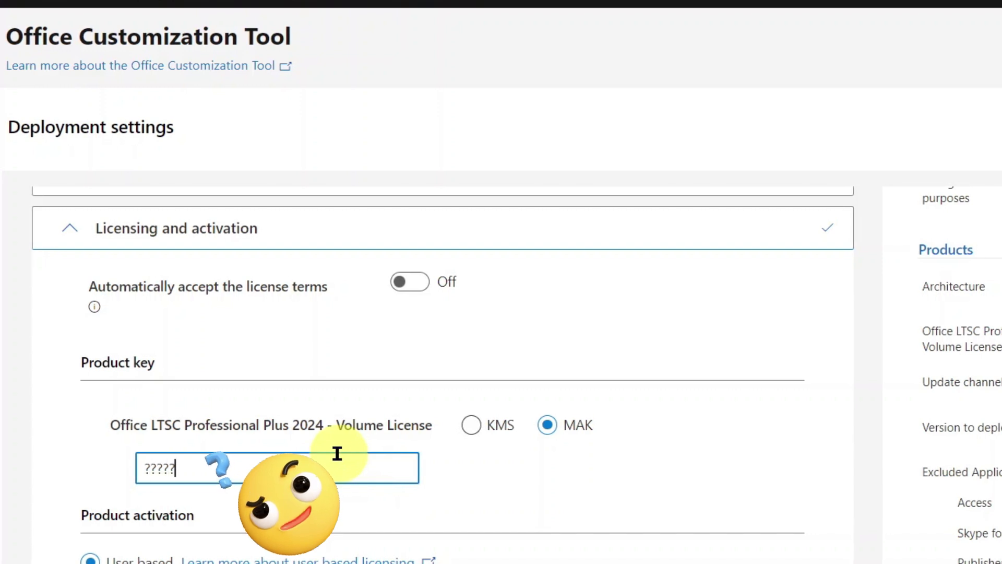
key("BackSpace")
key("BackSpace")
key("BackSpace")
key("BackSpace")
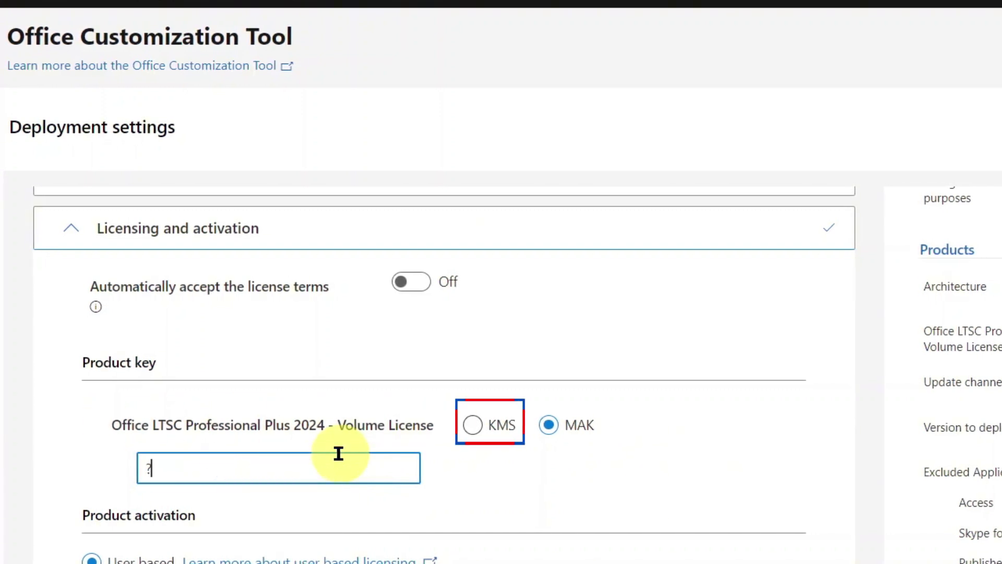
key("BackSpace")
left_click(473, 425)
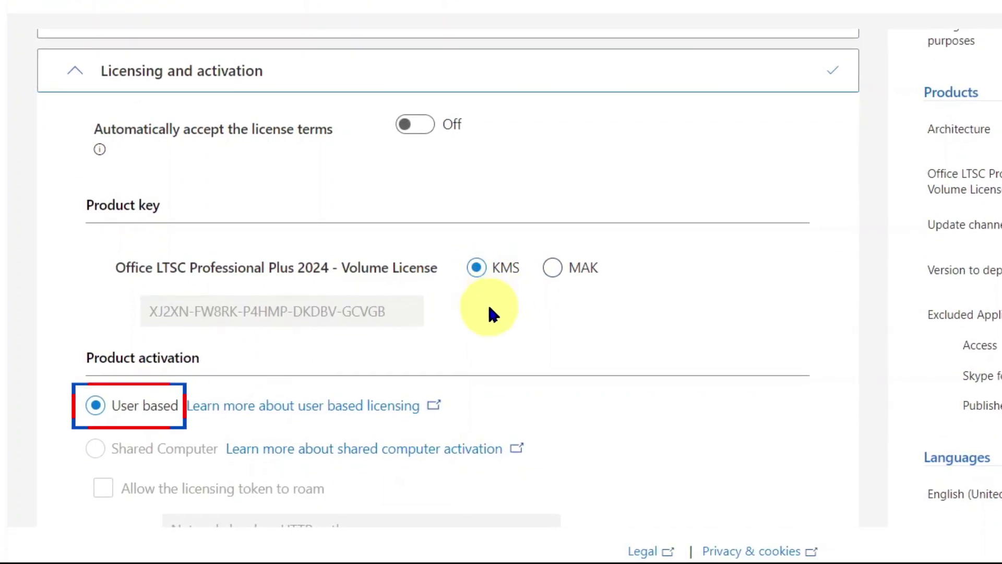
scroll(491, 308, "down", 5)
- Leave organization name and description blank and browse Application preferences down to Places Bar Location 10
left_click(151, 344)
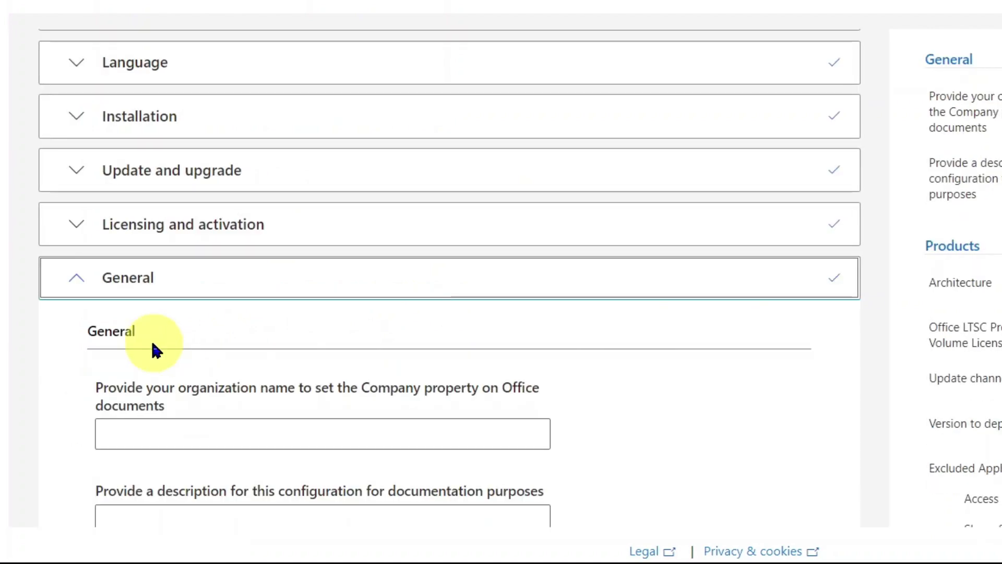
scroll(251, 352, "down", 7)
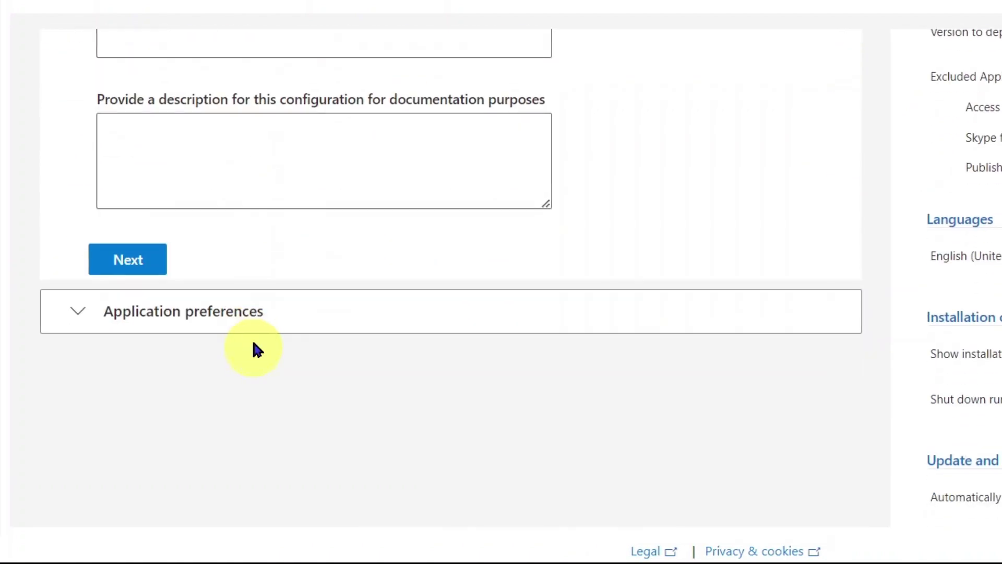
left_click(156, 271)
scroll(193, 287, "down", 2)
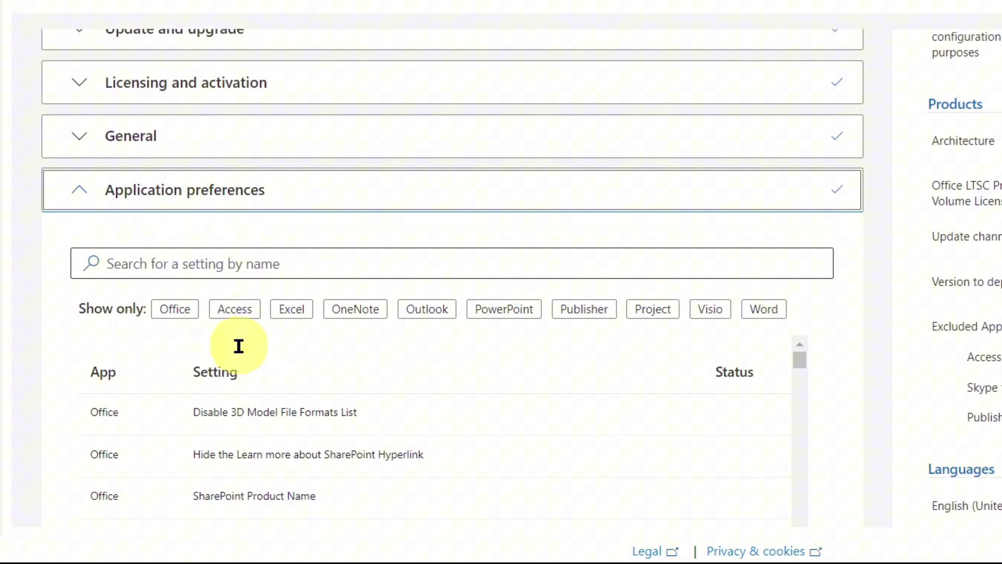
scroll(401, 376, "down", 5)
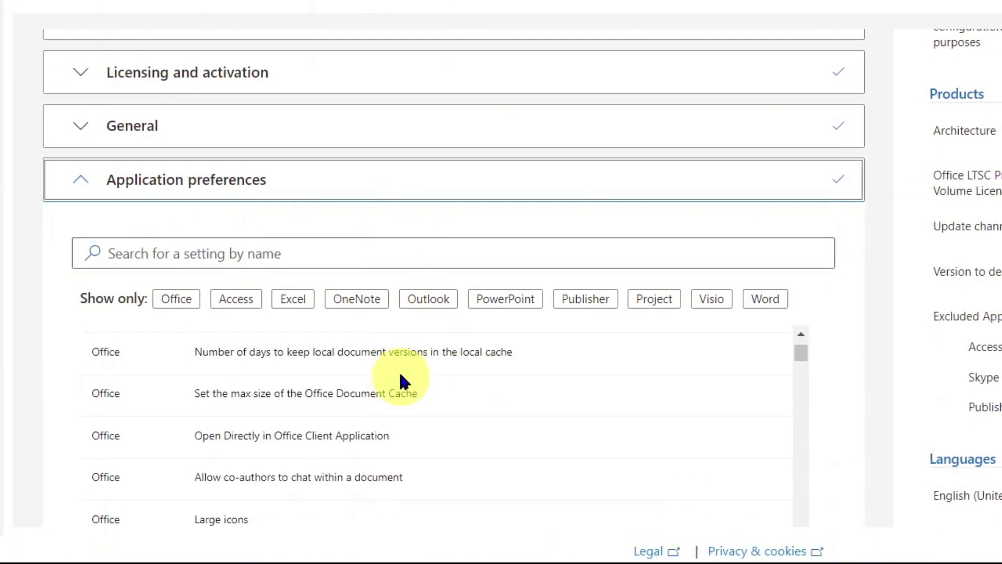
scroll(594, 214, "down", 6)
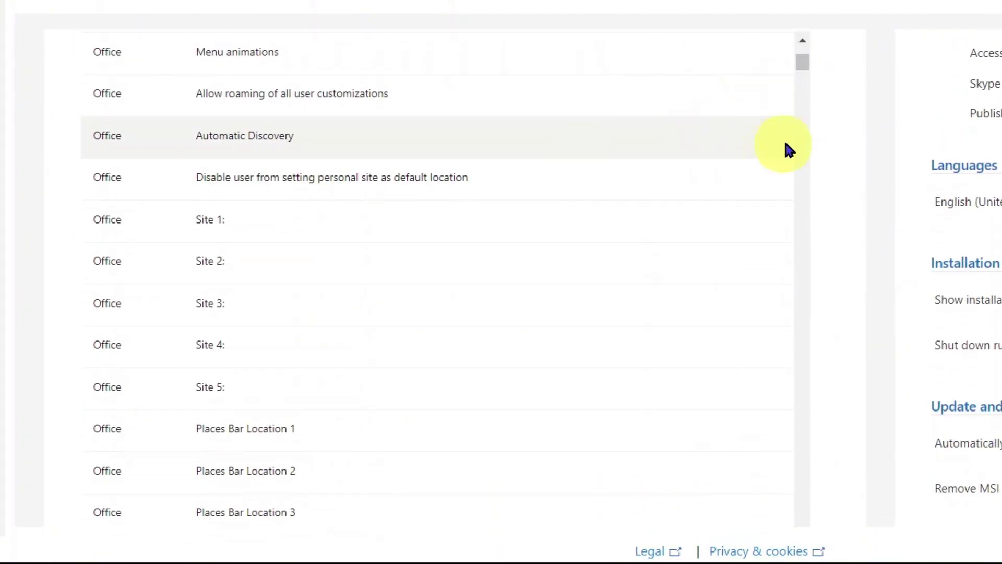
scroll(888, 212, "down", 7)
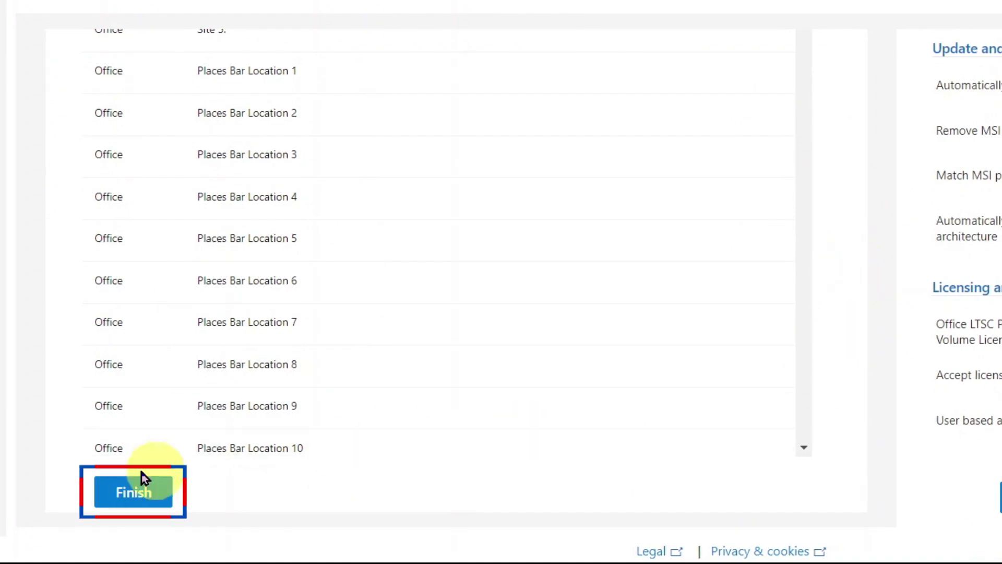
- Finish without application preferences and review the Configured settings summary down to Licensing and activation
left_click(169, 496)
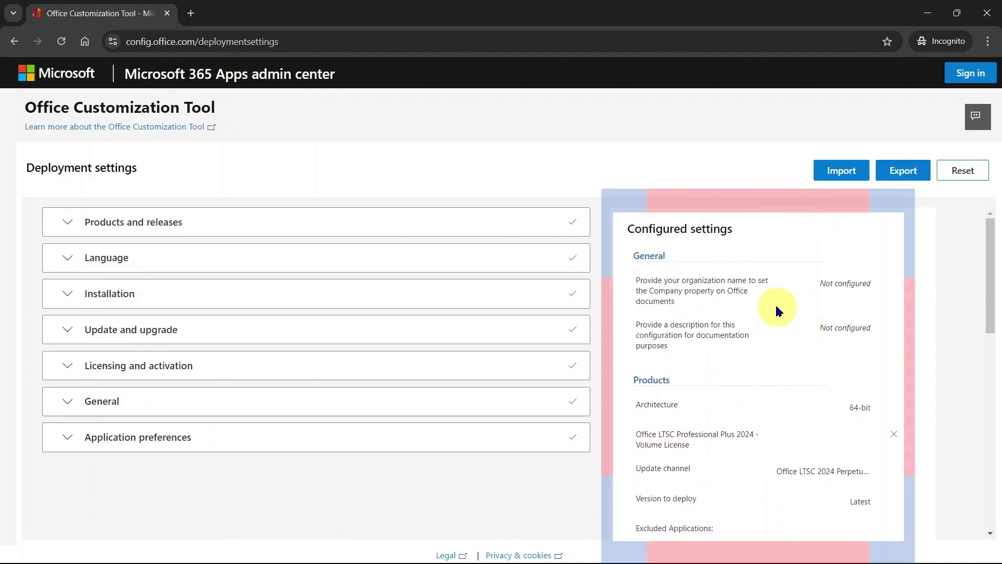
scroll(776, 311, "down", 2)
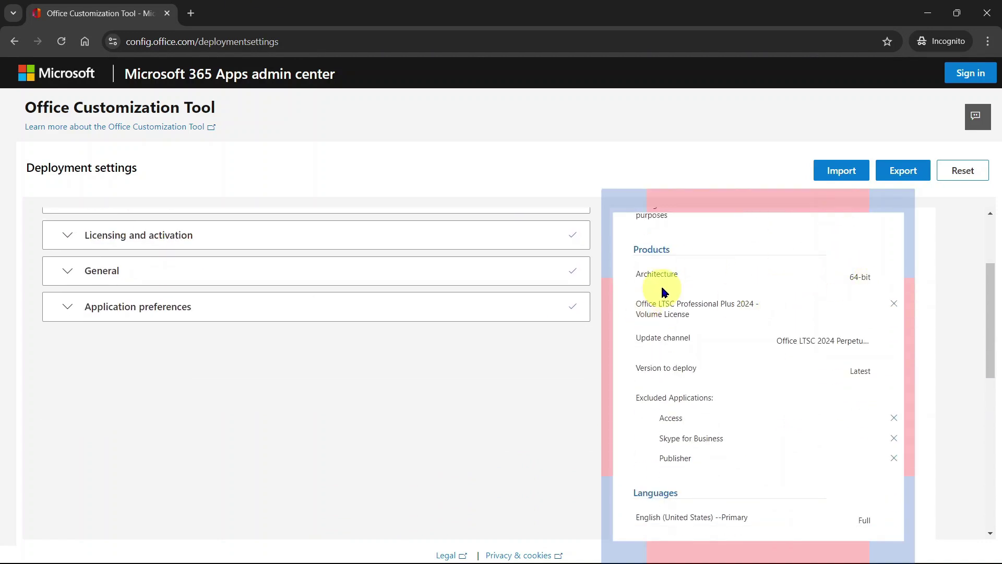
scroll(751, 405, "down", 1)
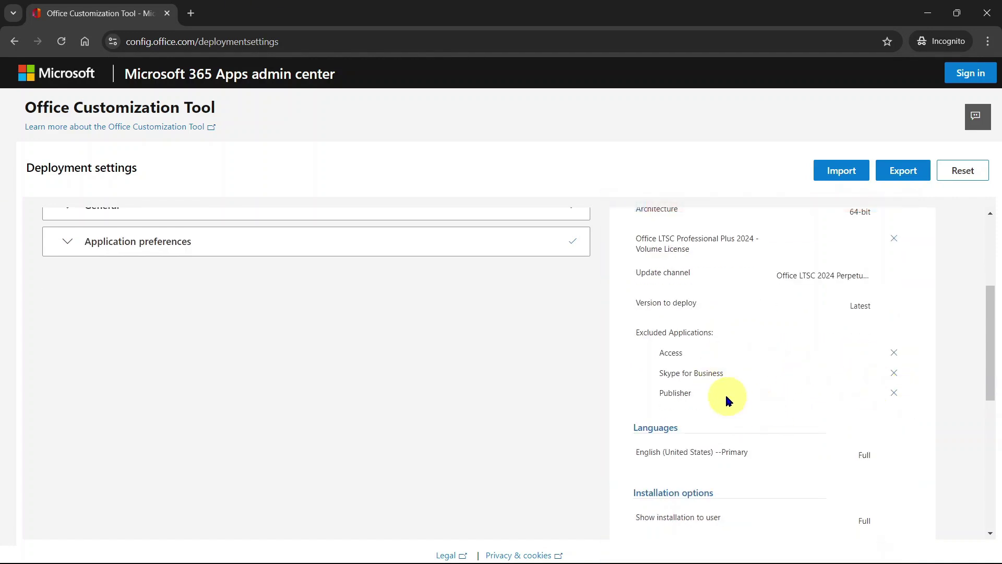
scroll(726, 397, "down", 1)
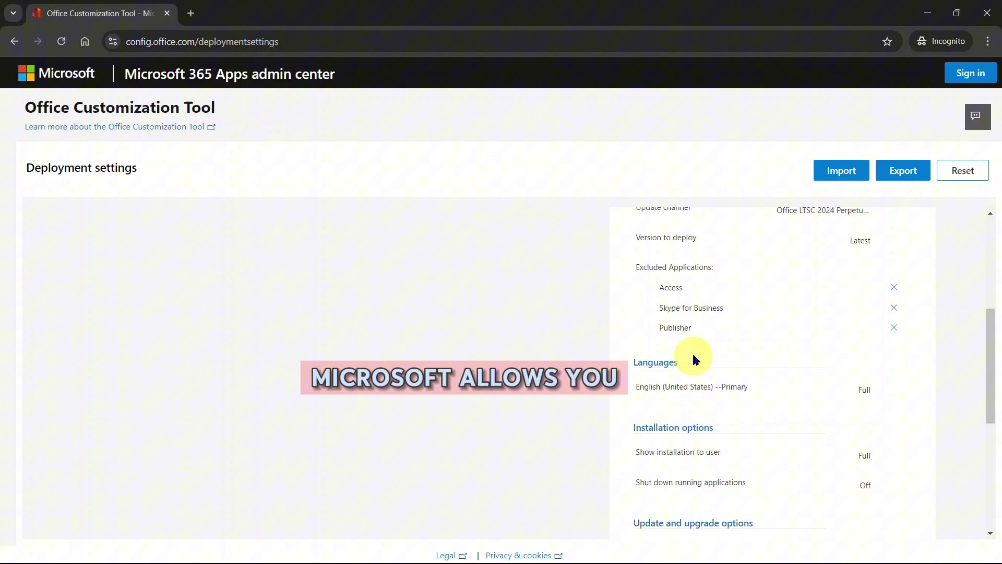
scroll(731, 398, "down", 1)
scroll(767, 402, "down", 1)
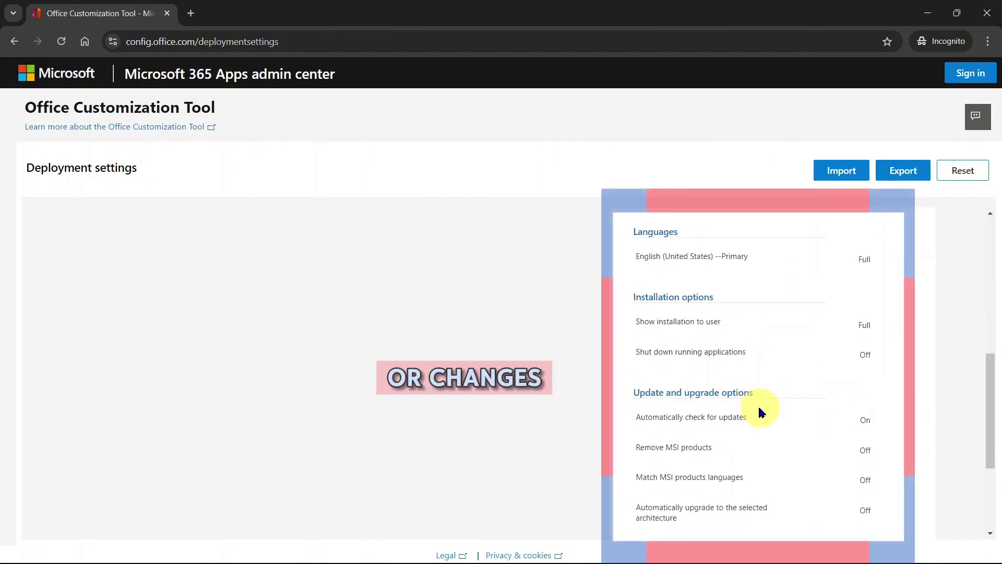
scroll(757, 418, "down", 3)
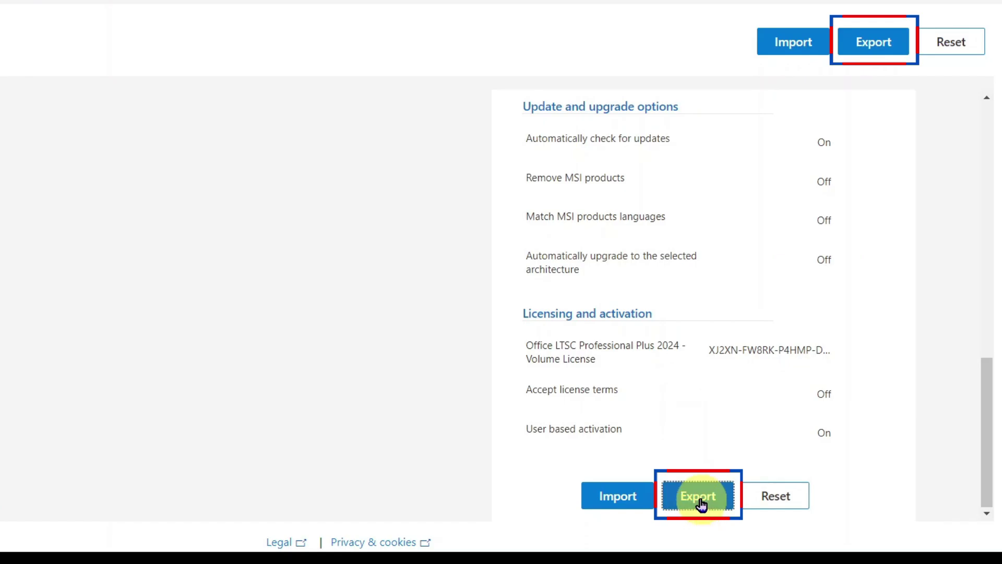
- Begin the export and make Office Open XML the default file format
left_click(700, 499)
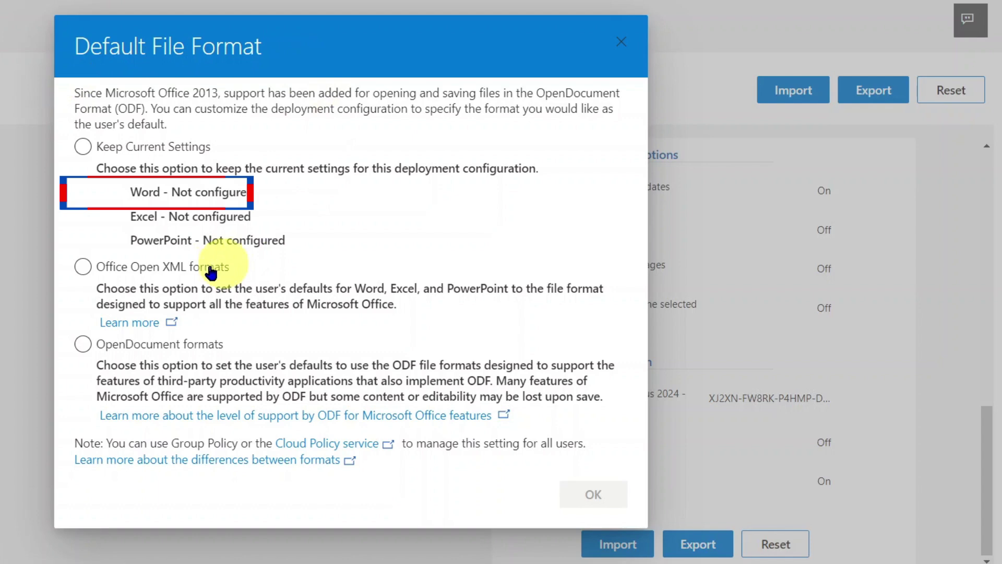
left_click(99, 272)
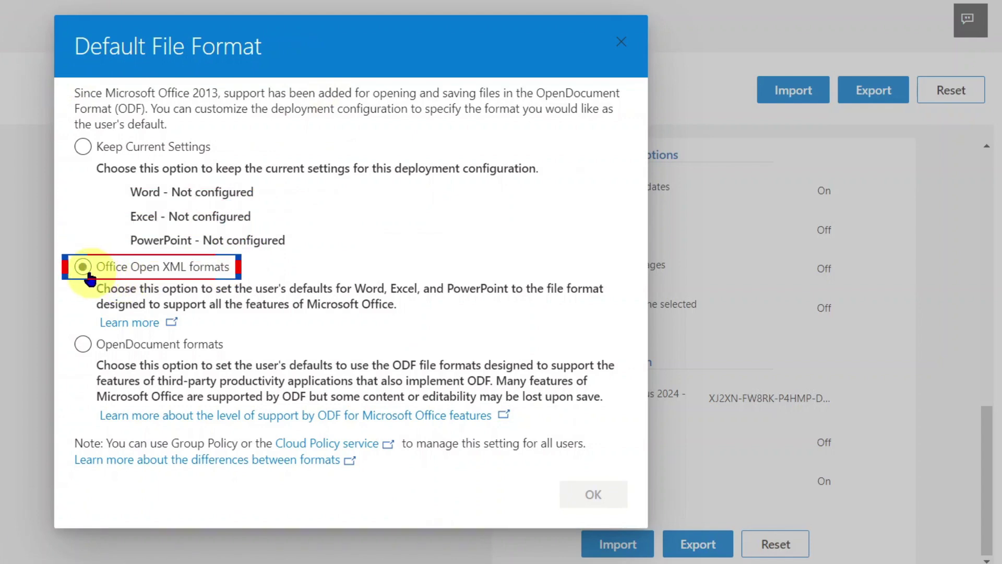
left_click(594, 494)
- Accept the license terms and set the export file name to Configuration
left_click_drag(76, 163, 287, 182)
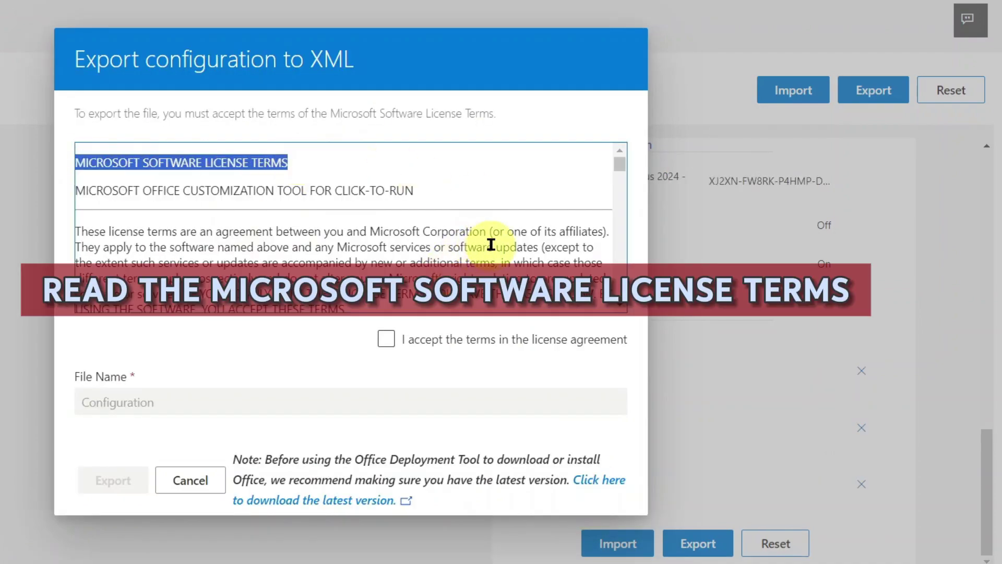
scroll(492, 242, "down", 10)
scroll(467, 226, "down", 10)
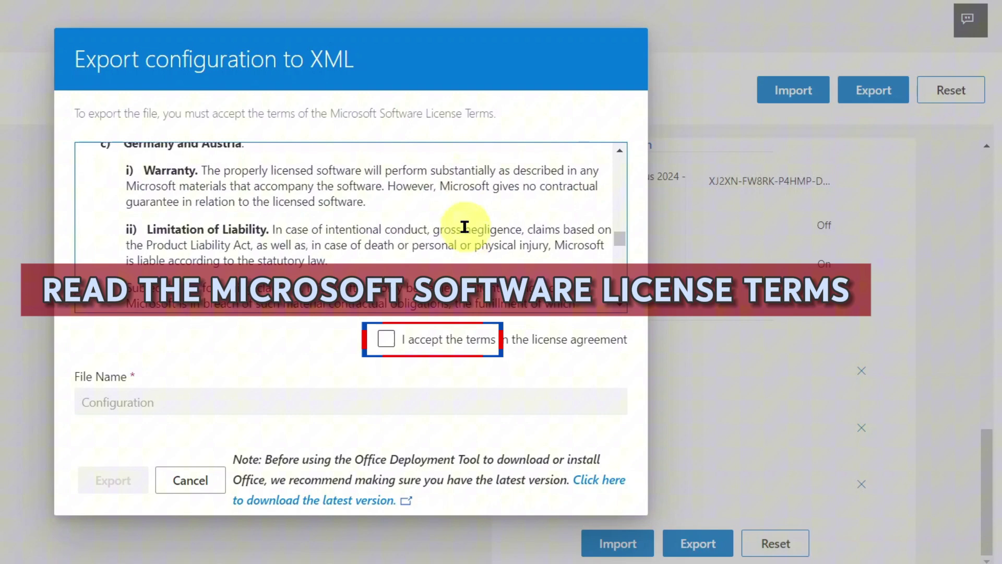
left_click(387, 341)
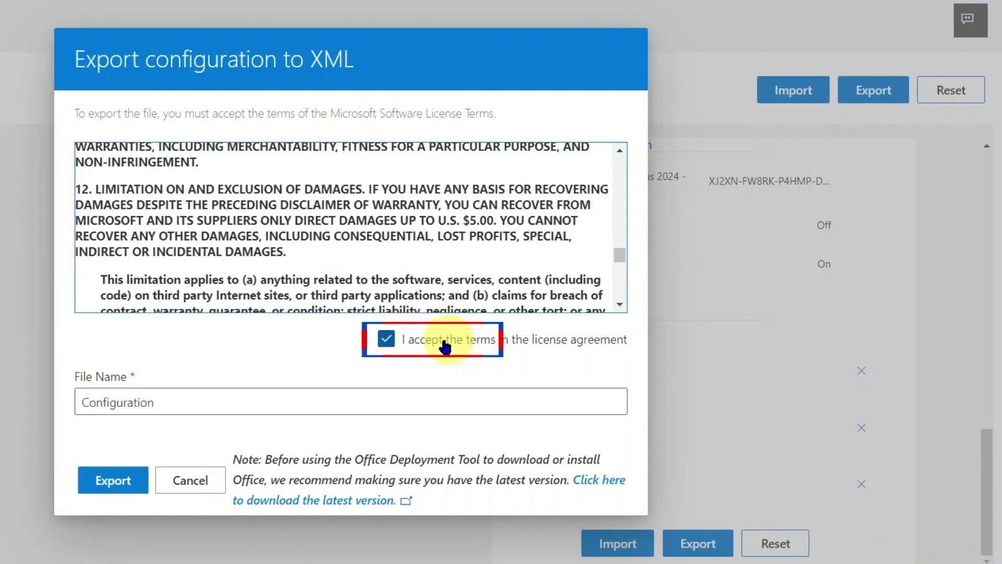
left_click(130, 404)
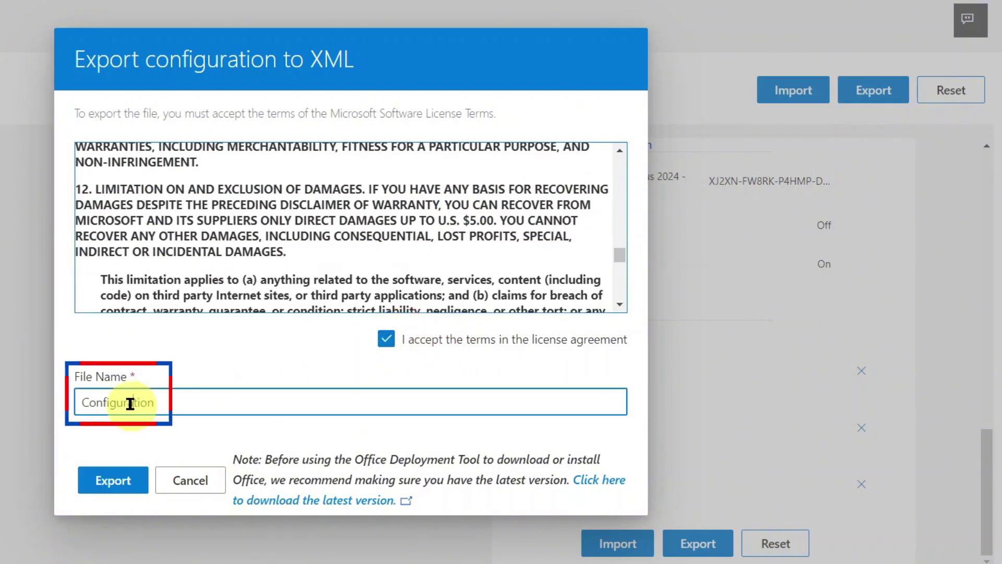
left_click(224, 399)
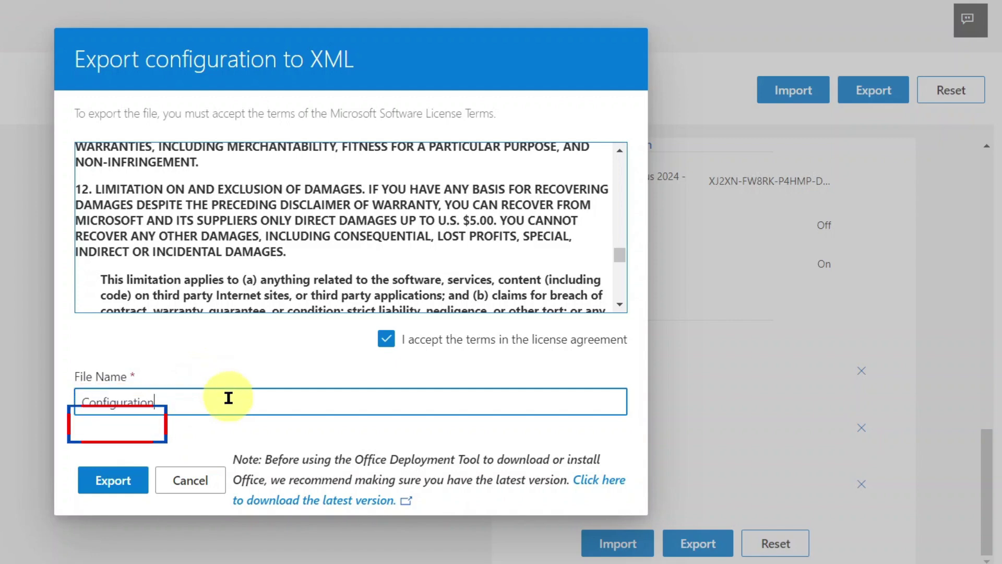
- Export the Configuration XML, then copy it from Downloads and paste it into C:\Office 2024
left_click(121, 494)
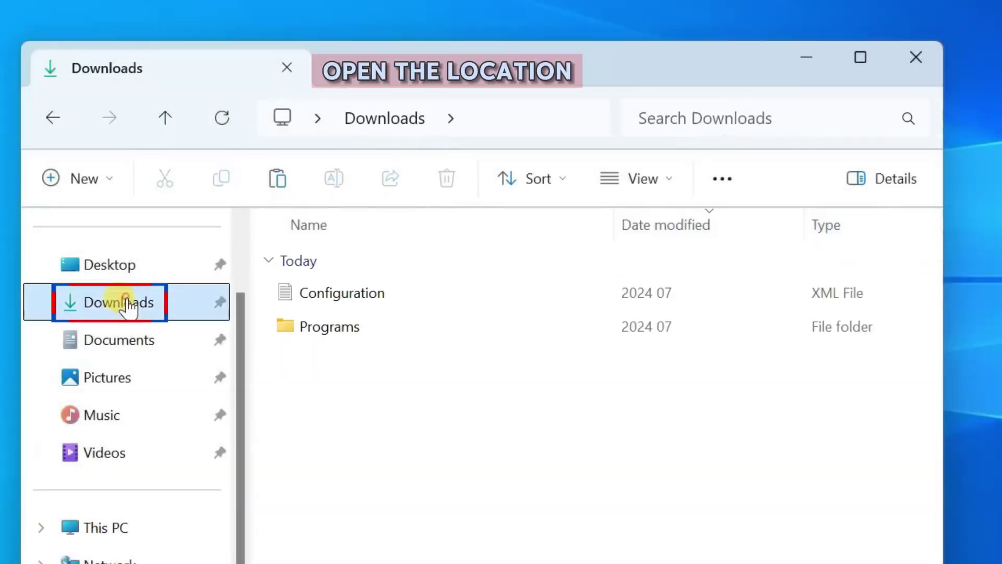
right_click(429, 295)
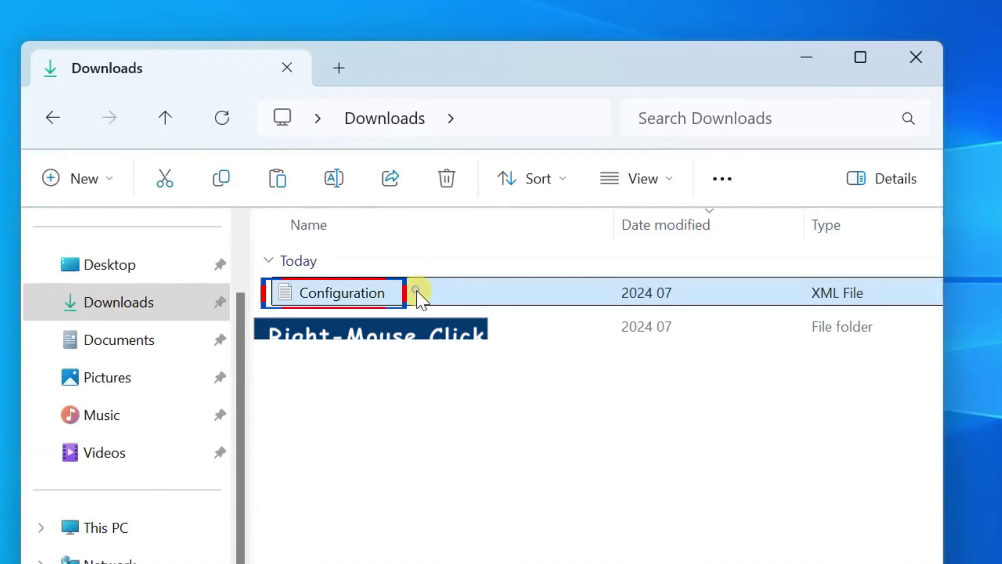
right_click(418, 297)
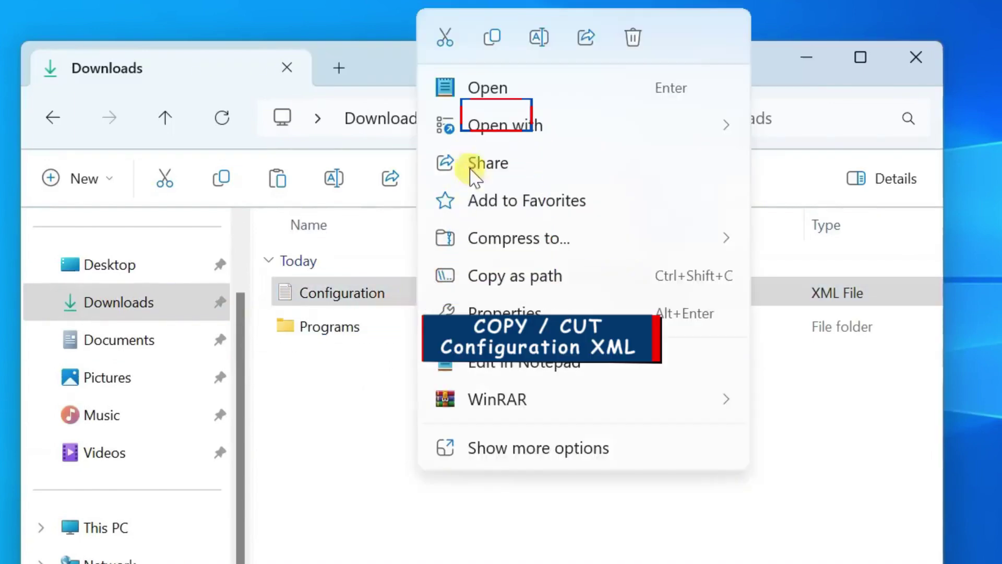
left_click(492, 33)
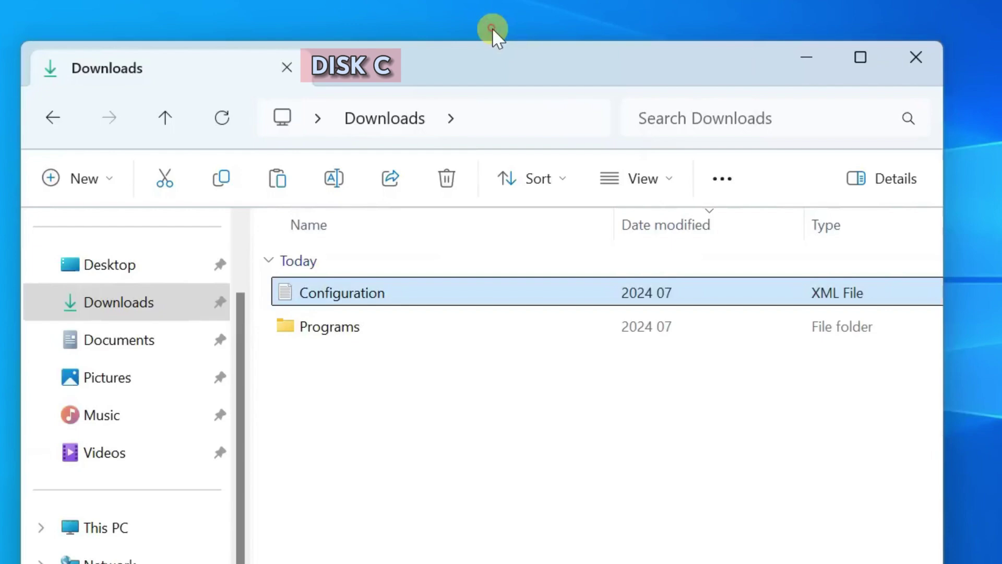
left_click(53, 117)
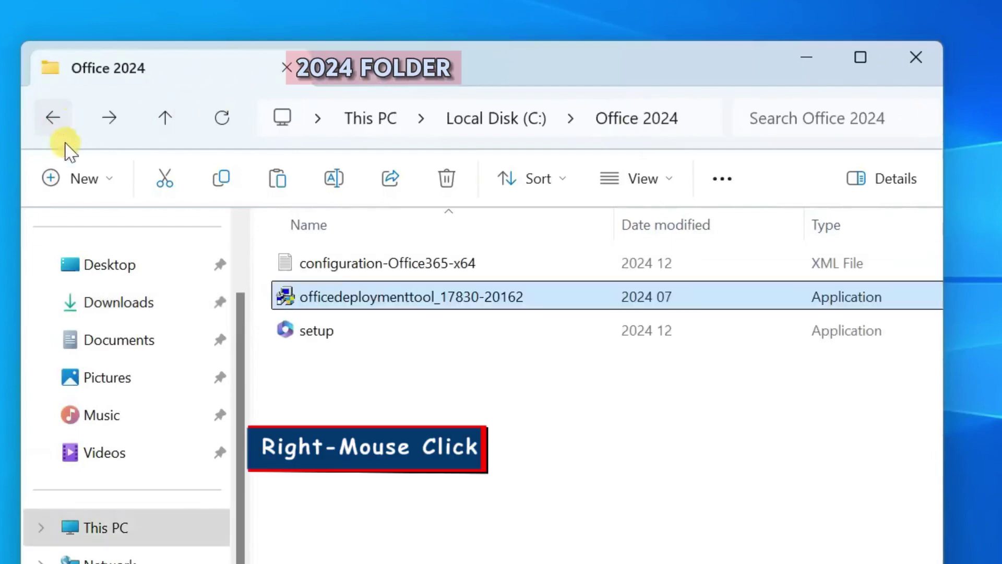
right_click(378, 380)
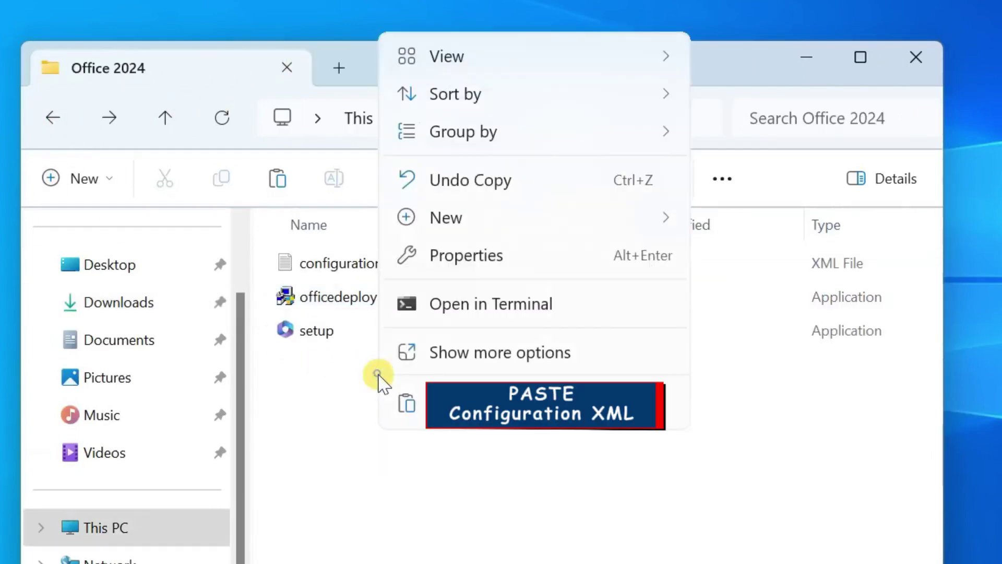
left_click(406, 403)
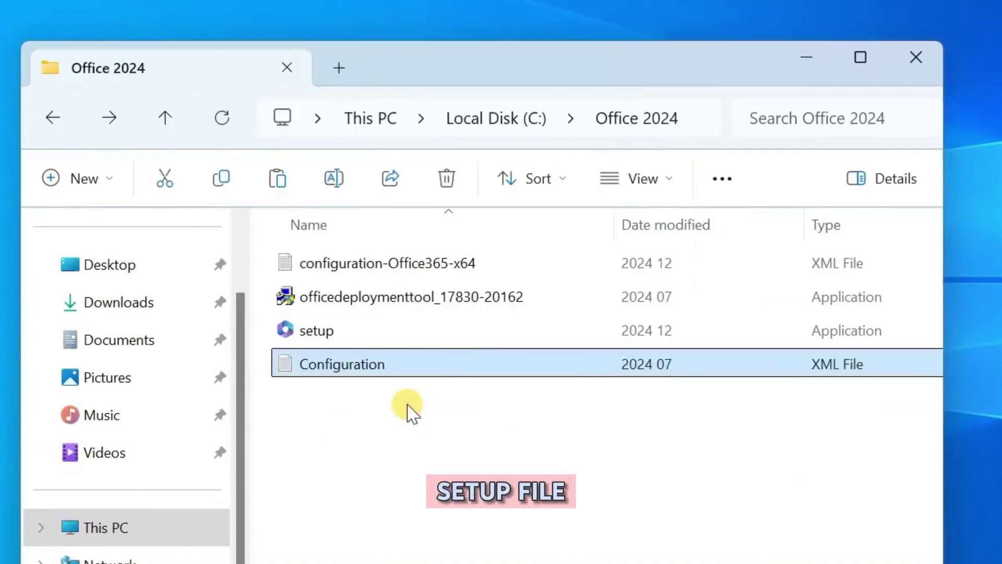
- Launch a Command Prompt at C:\Office 2024 by entering cmd in the folder's address bar
left_click(407, 404)
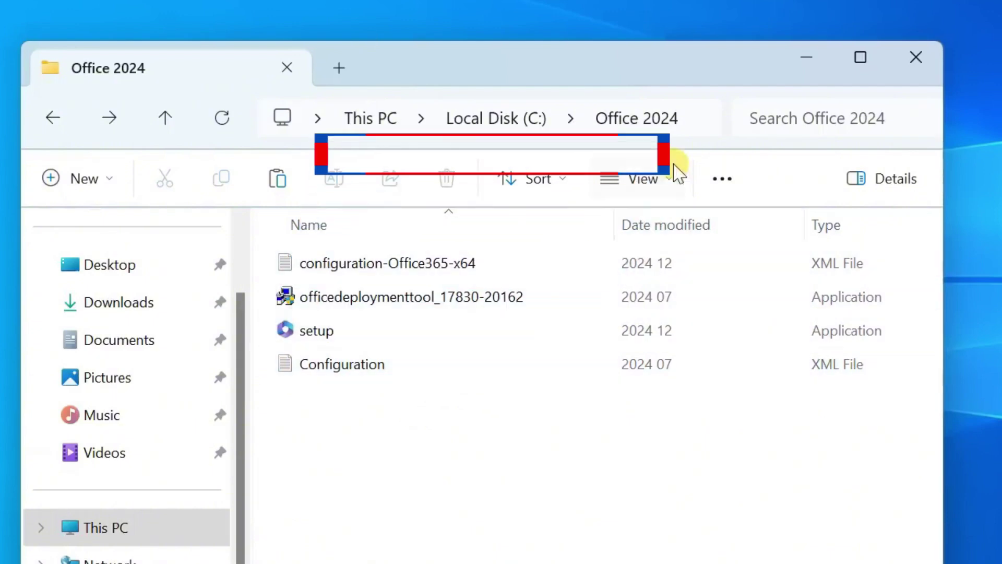
left_click(690, 118)
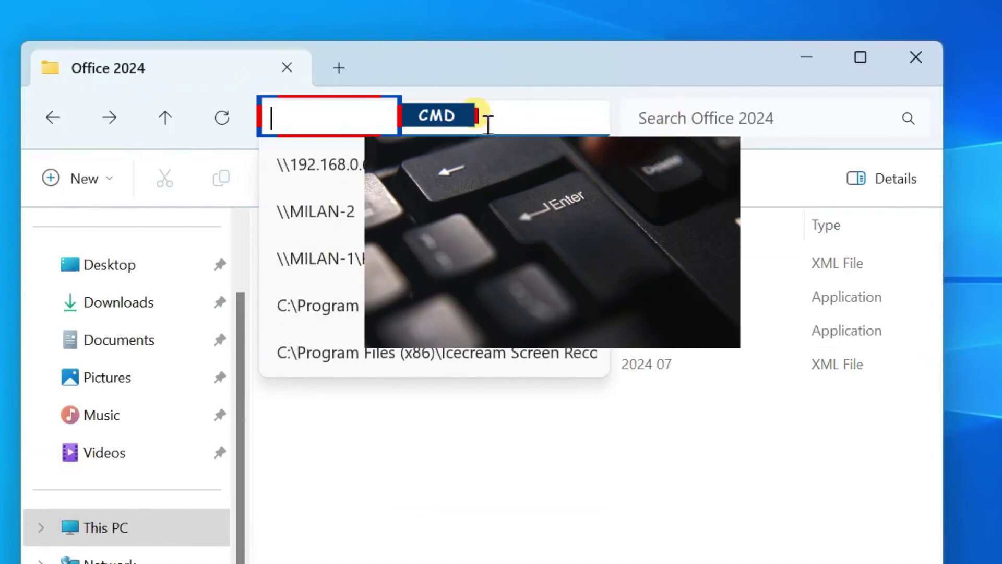
type("cmd")
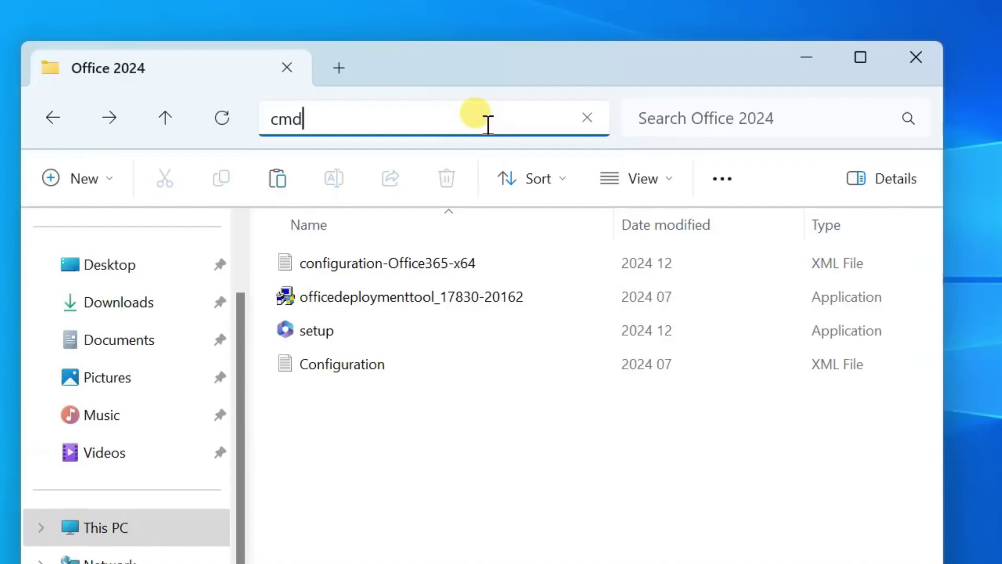
key("Return")
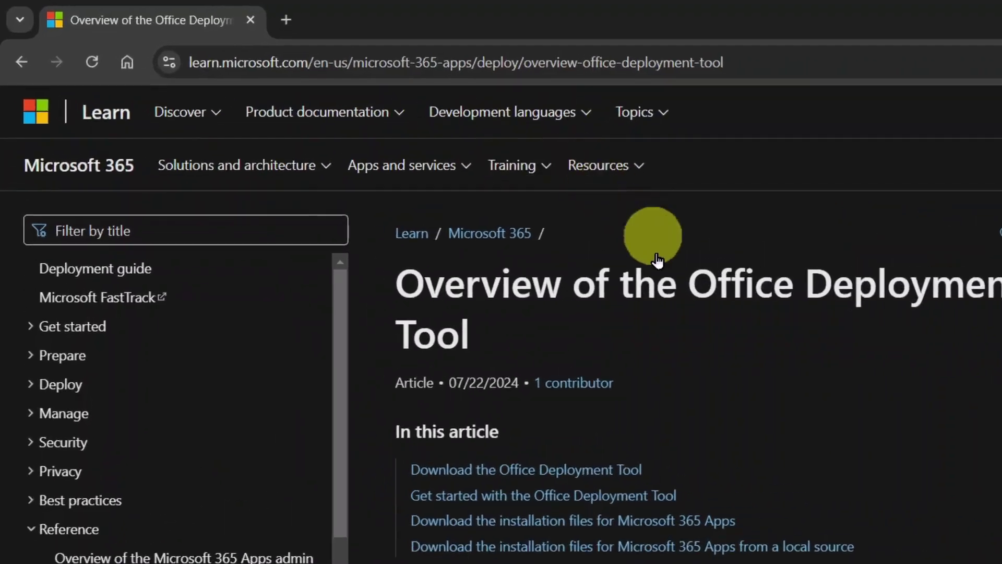
- Scroll the ODT overview to 'Install Microsoft 365 Apps' Step 2 and select the setup.exe /configure command
scroll(746, 384, "down", 5)
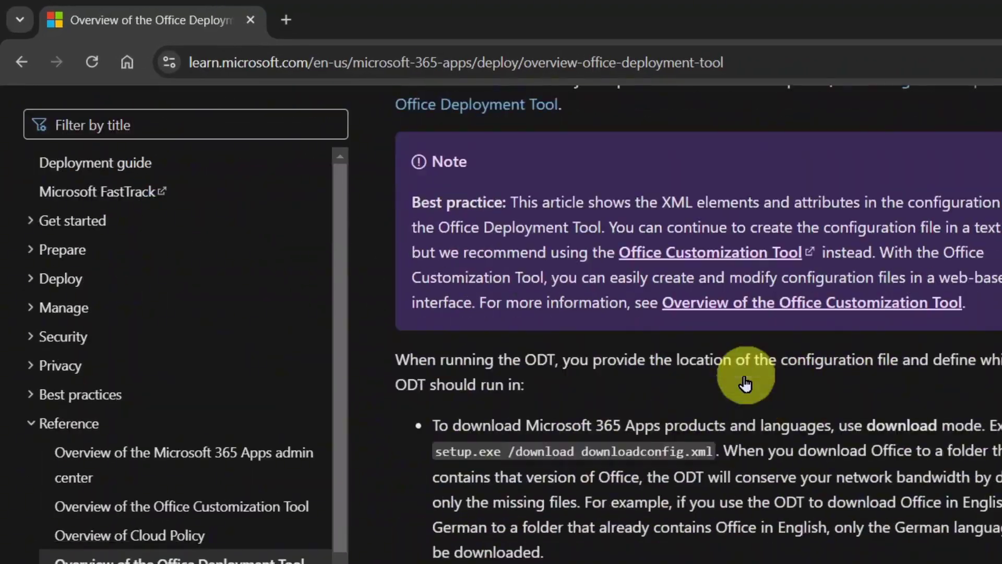
scroll(746, 384, "down", 15)
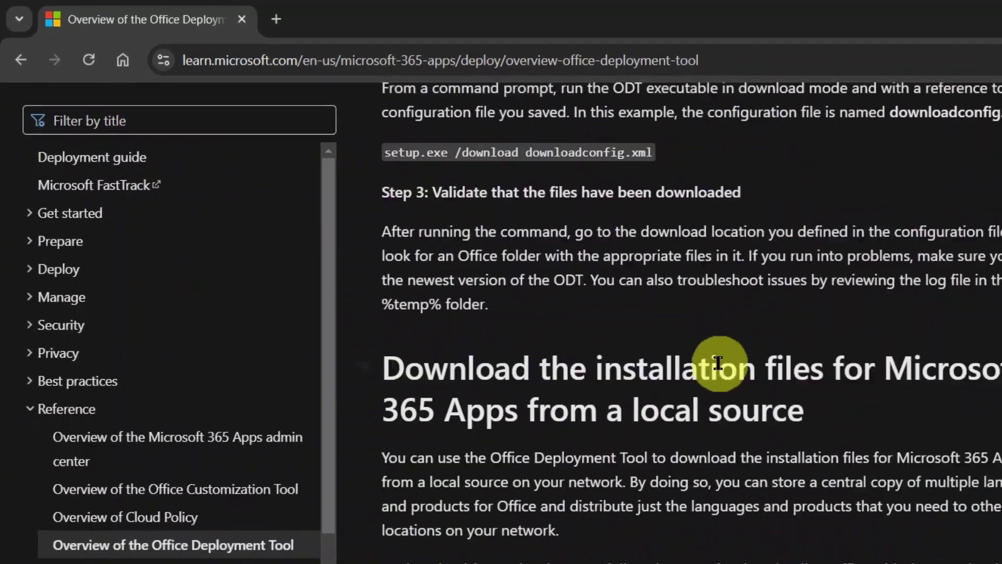
scroll(718, 363, "down", 10)
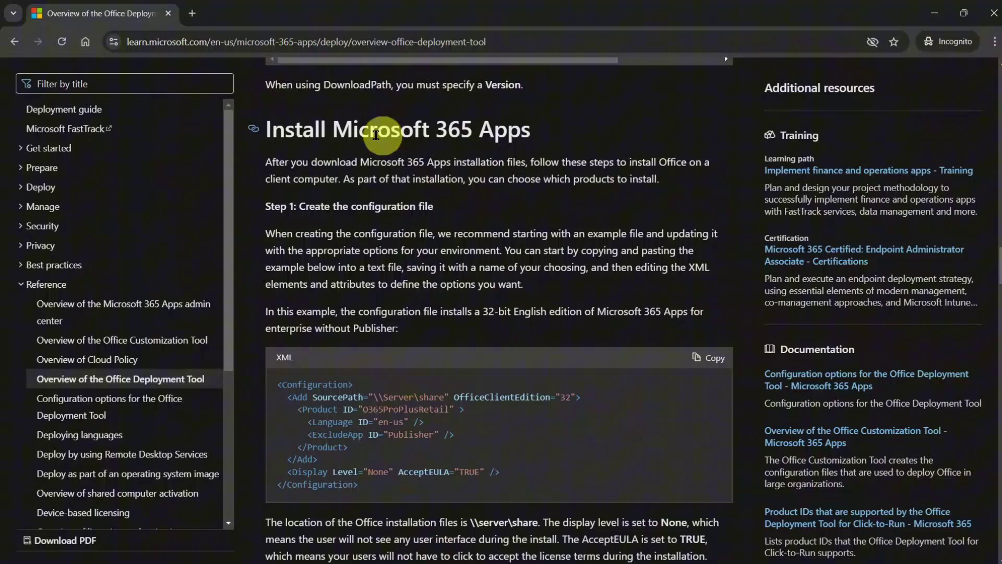
scroll(559, 131, "down", 5)
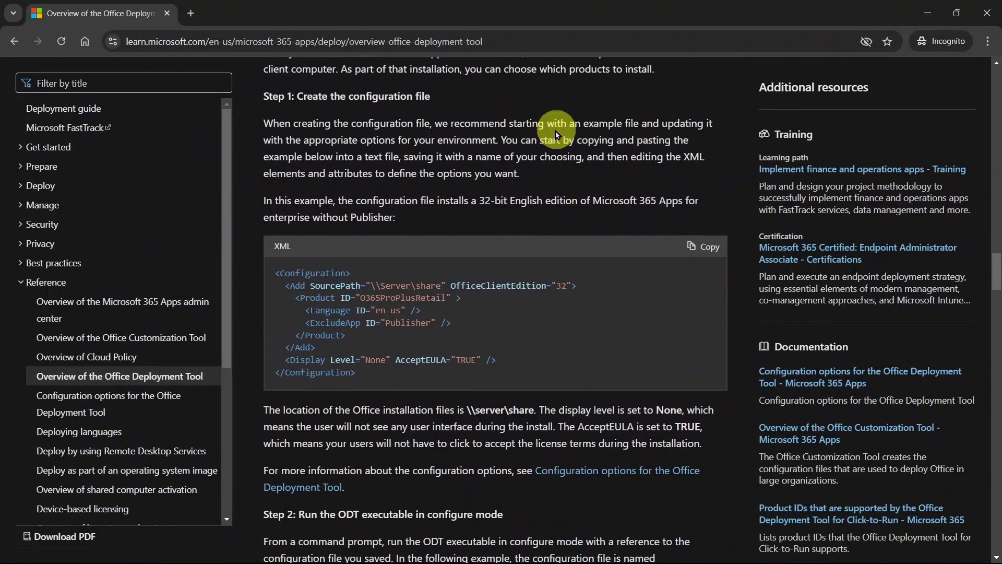
scroll(494, 292, "down", 1)
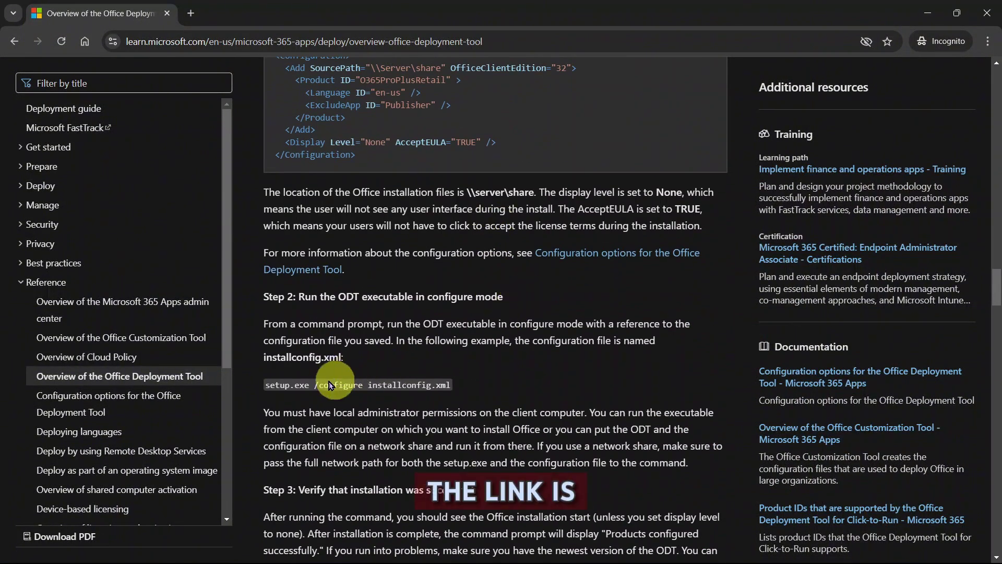
left_click_drag(263, 389, 351, 381)
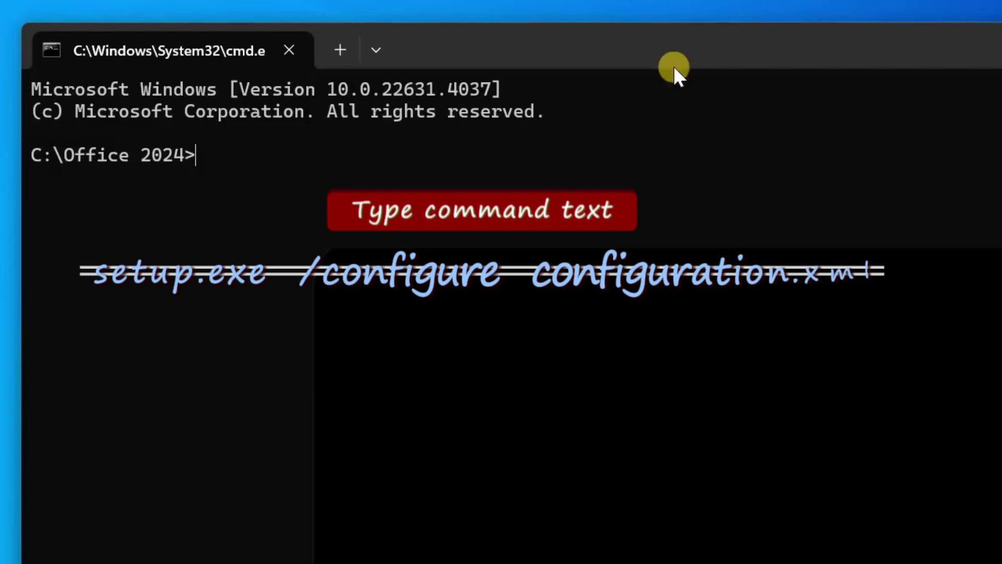
- Paste and run setup.exe /configure configuration.xml at the C:\Office 2024 prompt
key("ctrl+v")
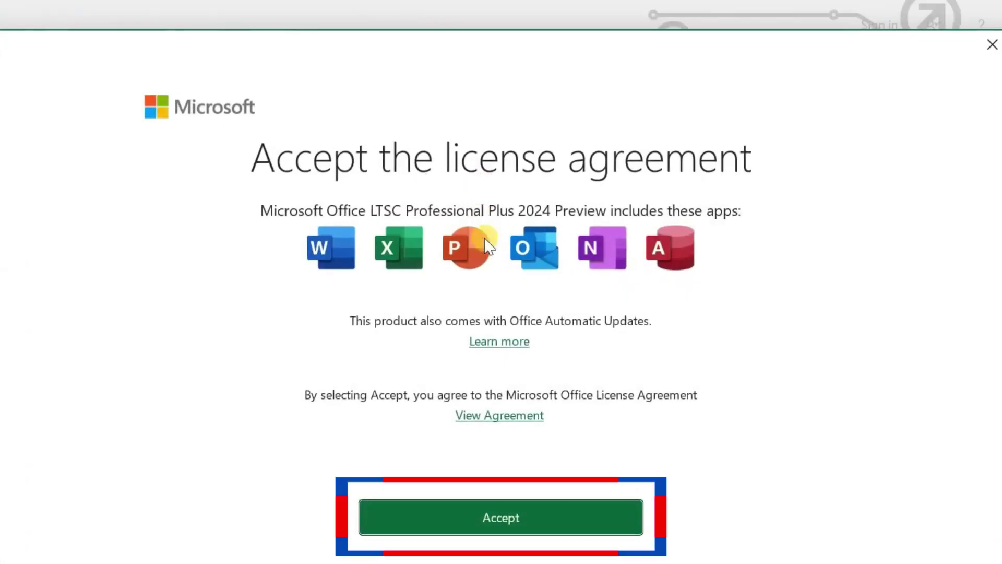
- Accept the license agreement, then change the product key from Excel's Account page
left_click(560, 511)
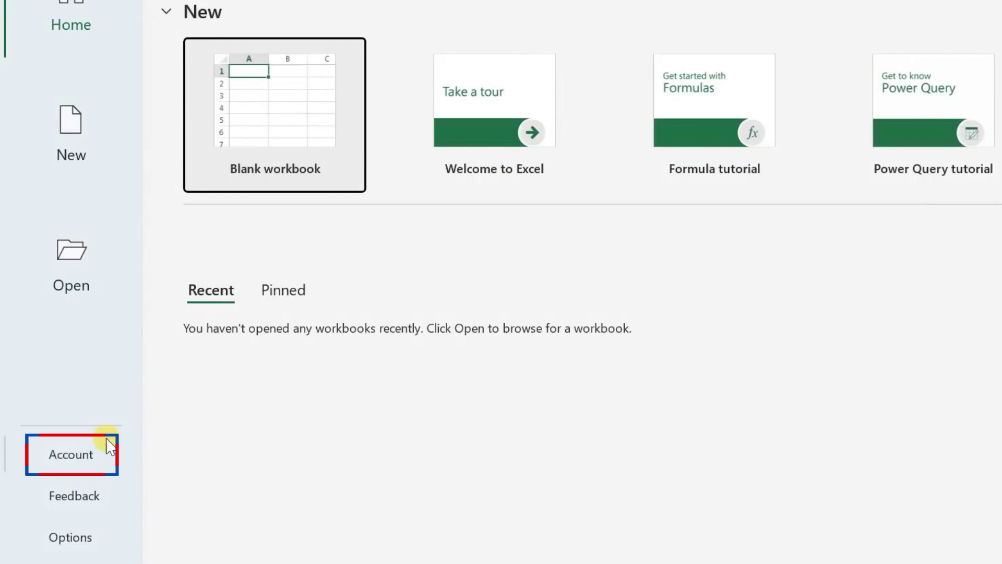
left_click(78, 459)
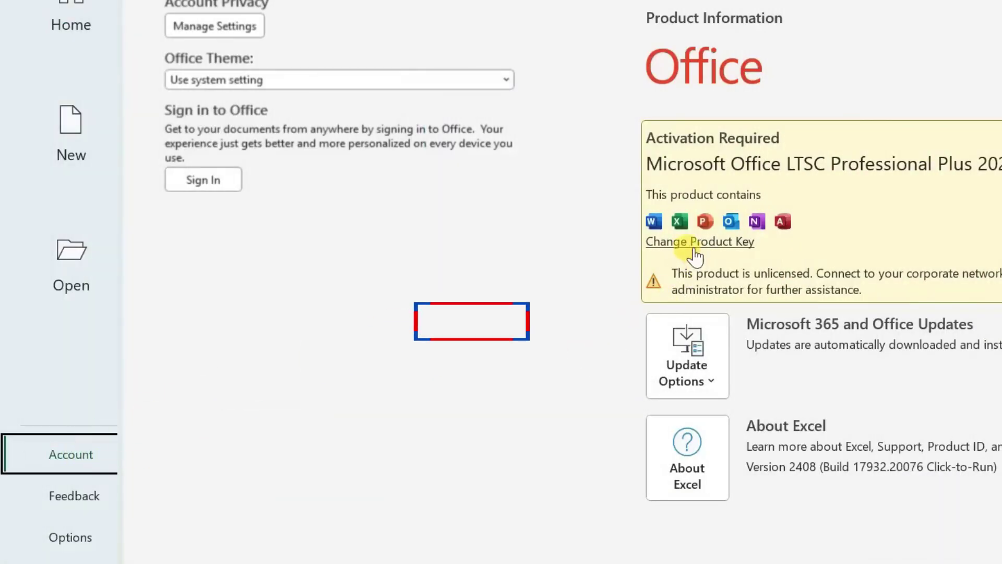
left_click(696, 243)
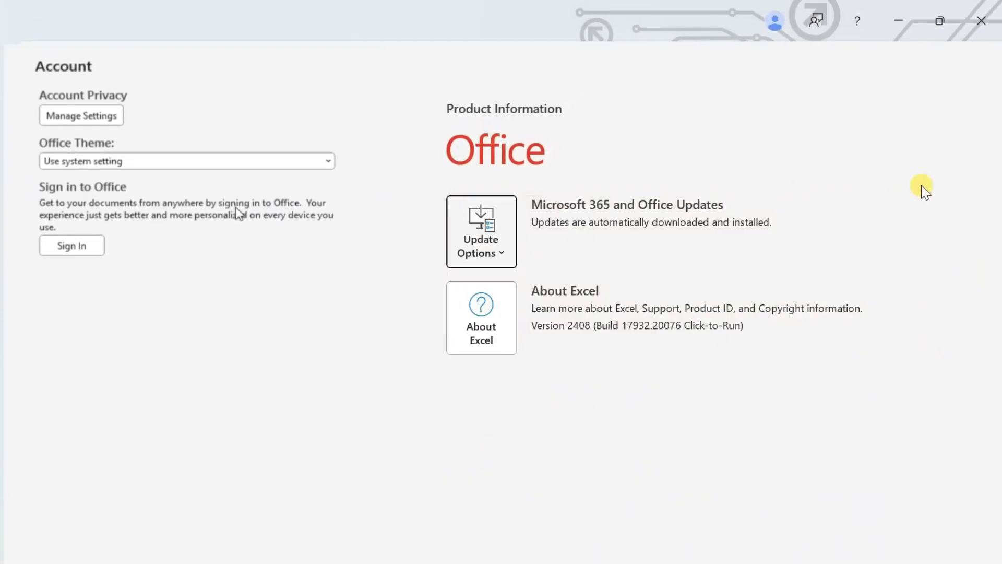
- Close Excel and relaunch it from the Start menu search
left_click(986, 29)
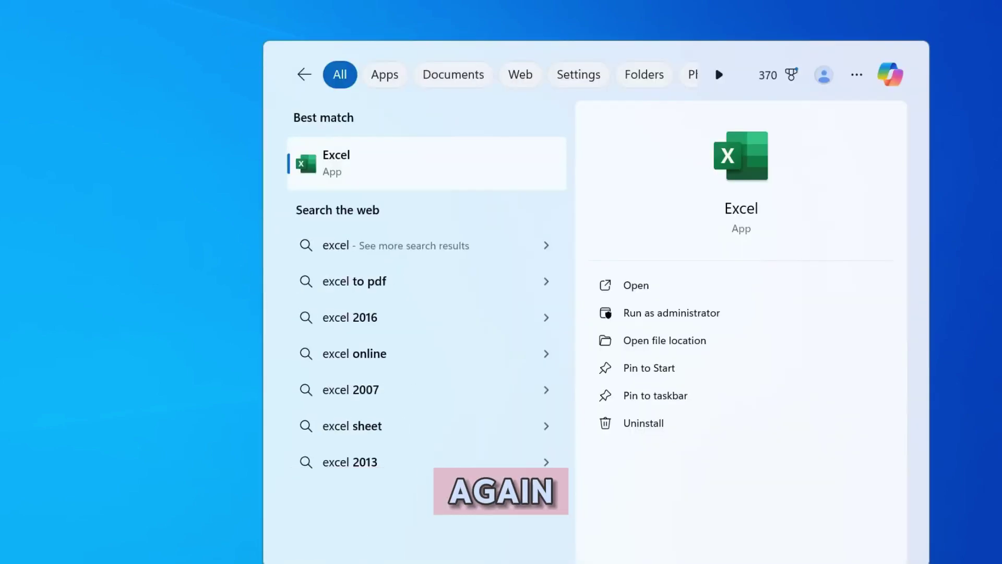
left_click(449, 158)
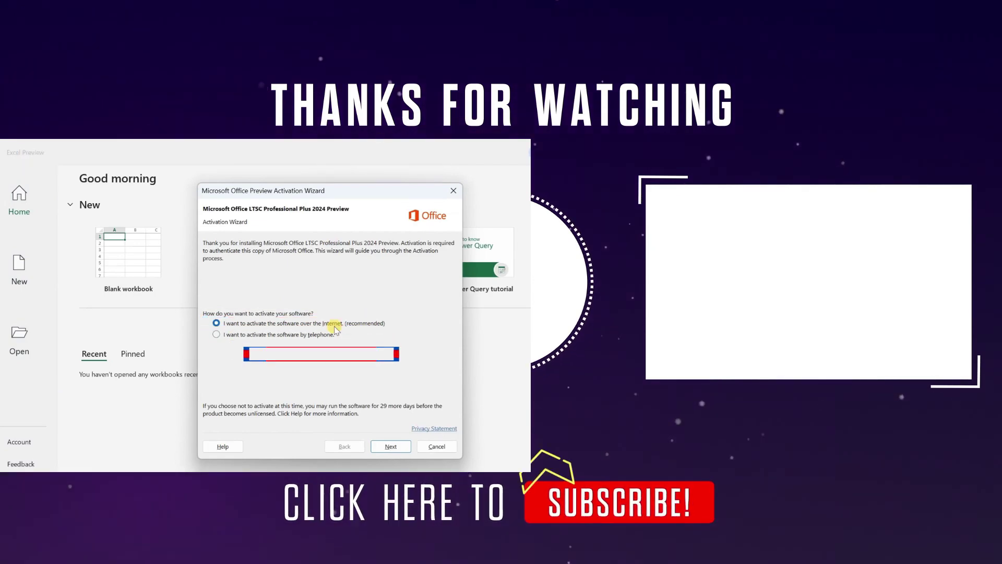
- Activate over the Internet in the Activation Wizard and confirm Product Activated on the Account page
left_click(391, 446)
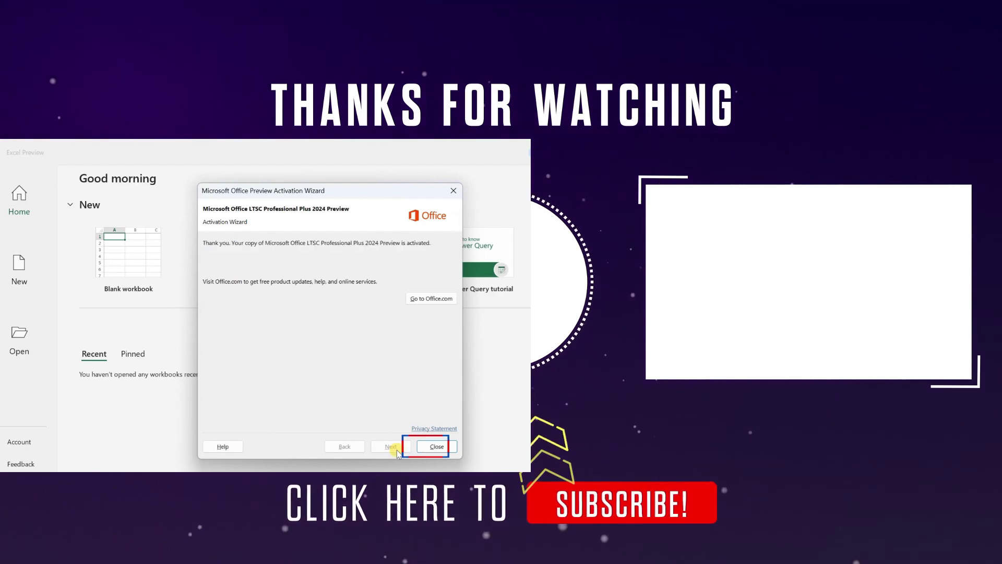
left_click(437, 447)
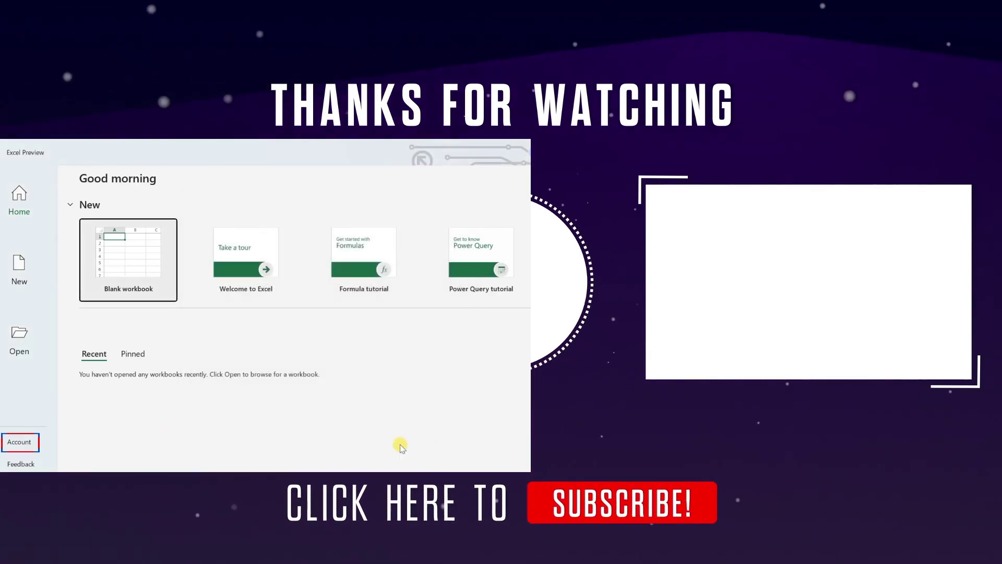
left_click(21, 443)
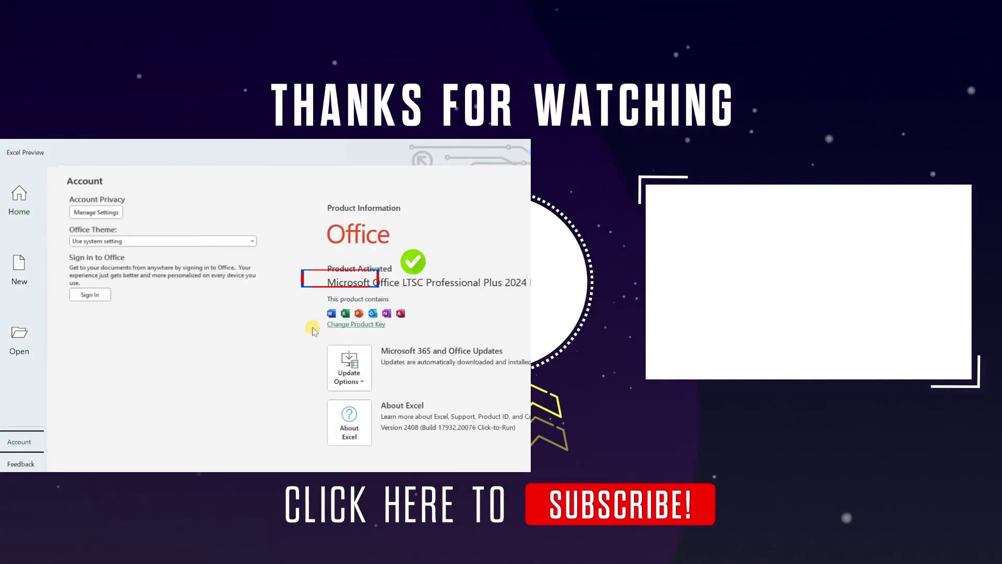